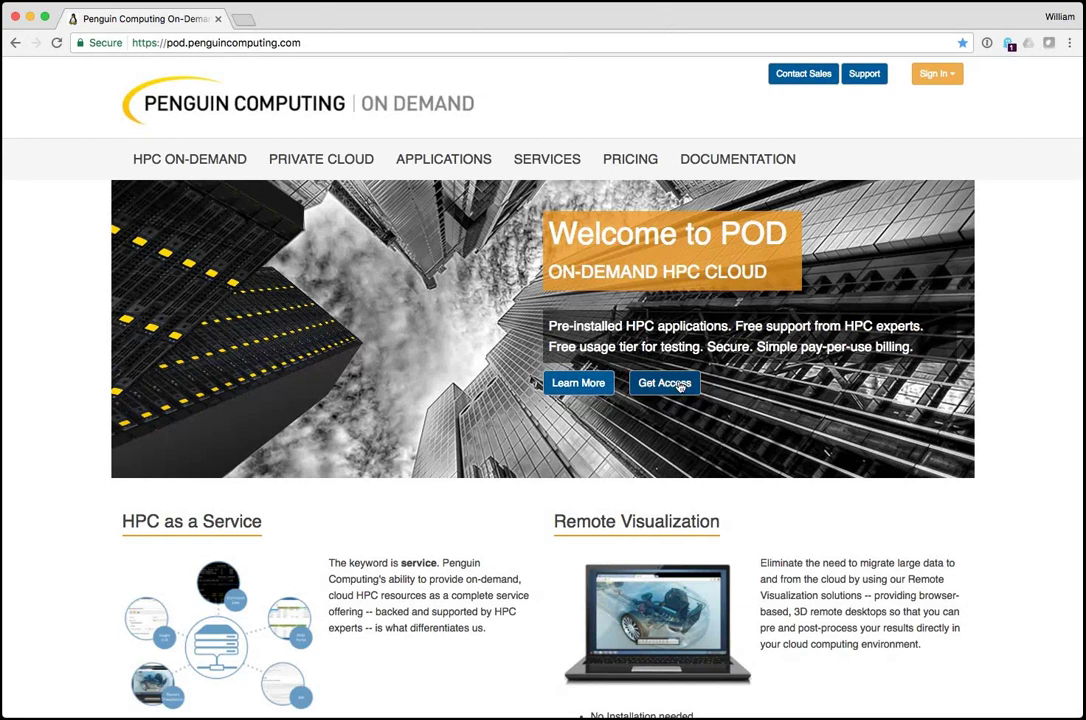
- Examine the fields of the POD account registration form, then return to the home page
click(679, 385)
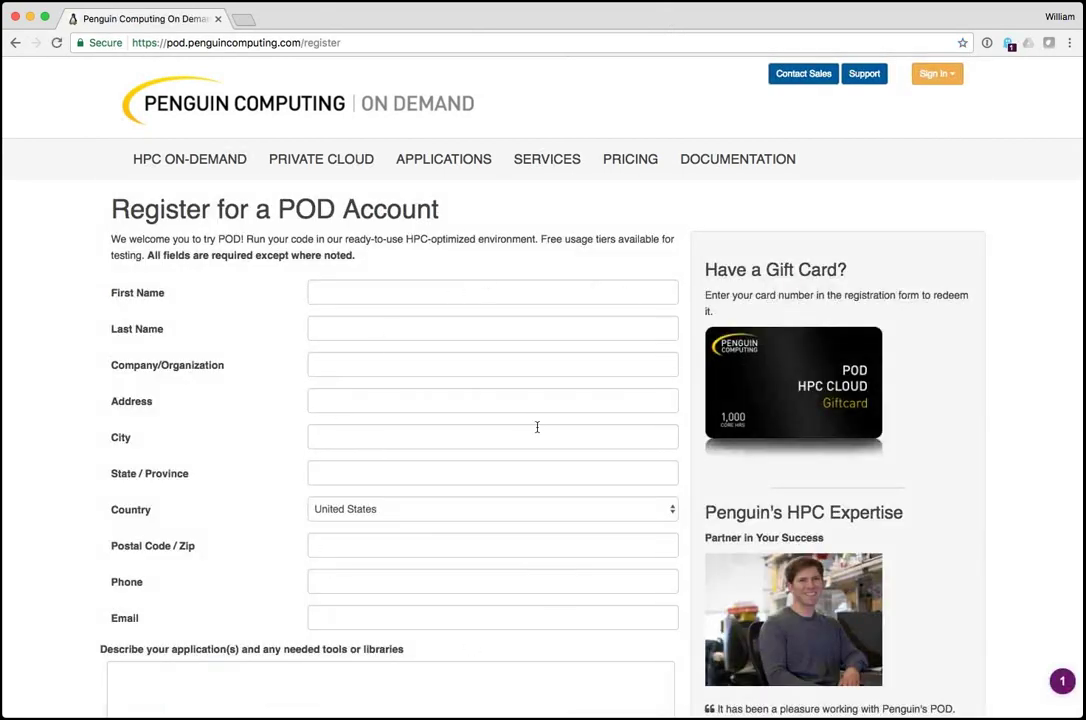
scroll(537, 427, down, 2)
scroll(537, 427, down, 5)
scroll(537, 427, up, 4)
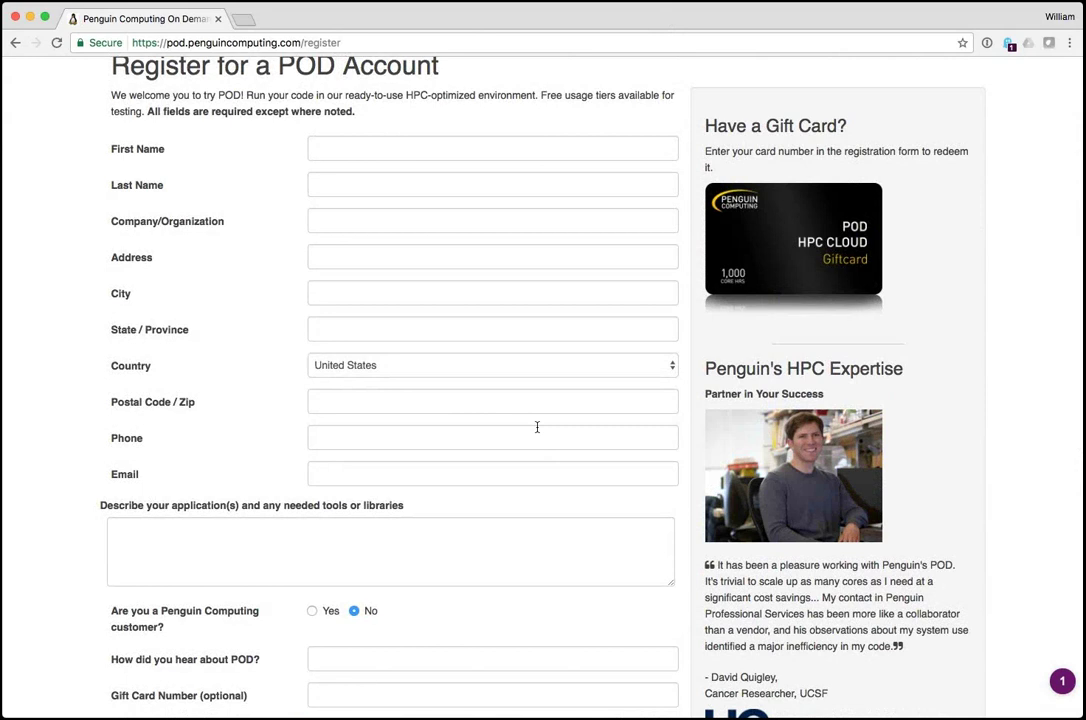
scroll(537, 427, left, 5)
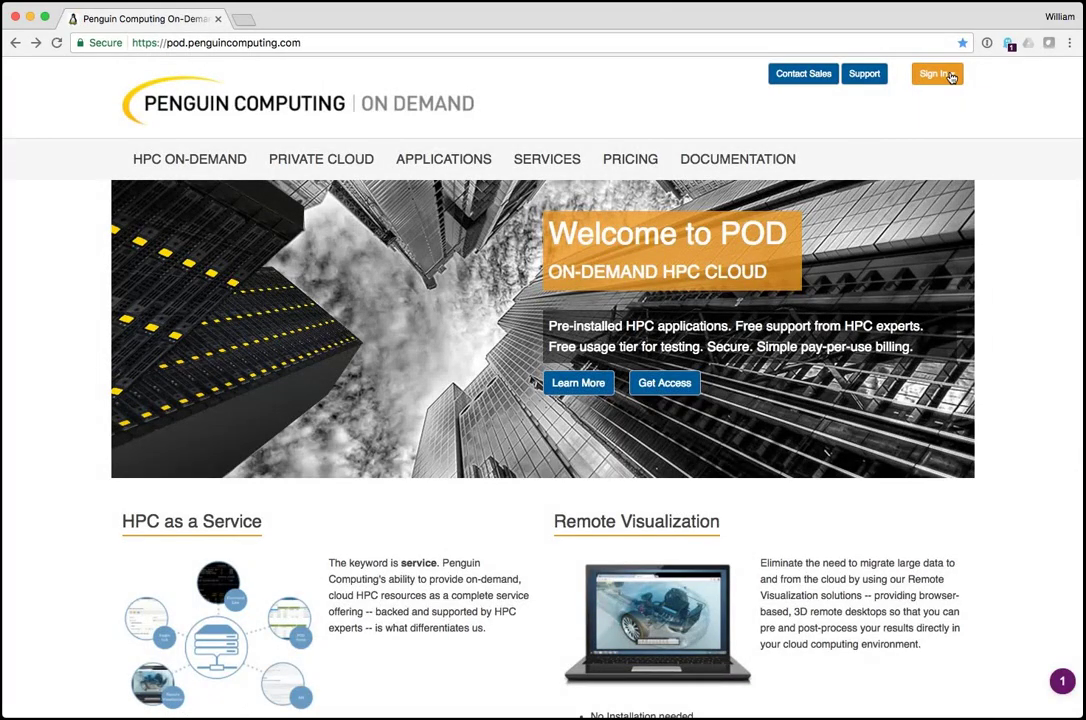
- Sign in to the POD portal by filling in the saved account e-mail and password
click(949, 76)
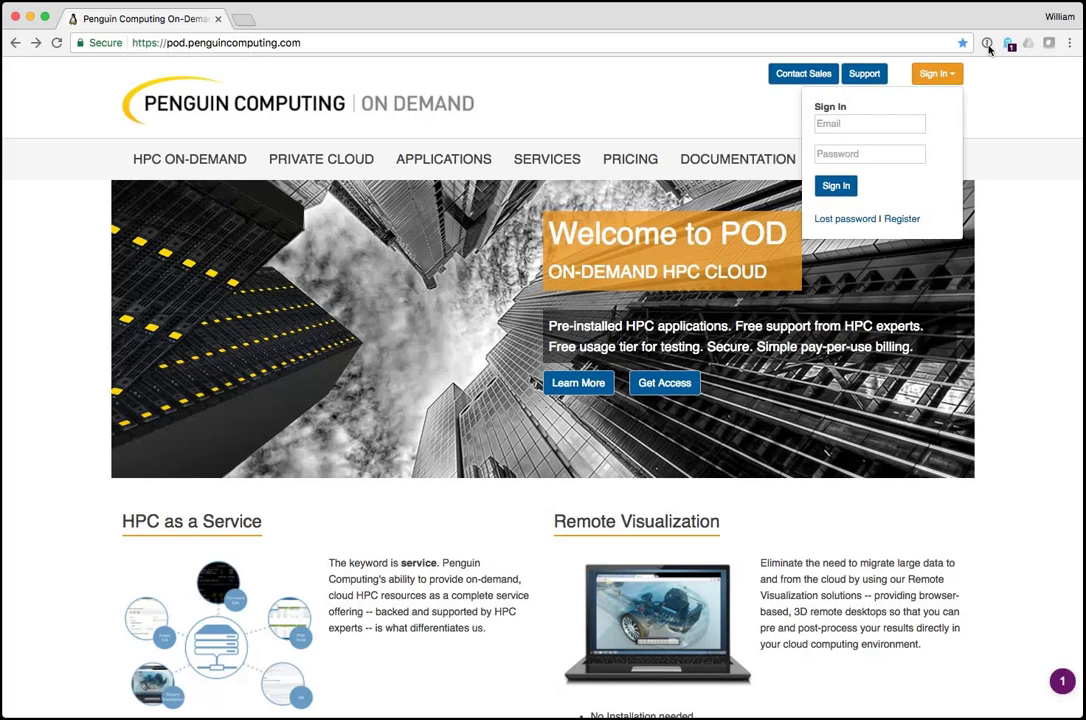
click(988, 45)
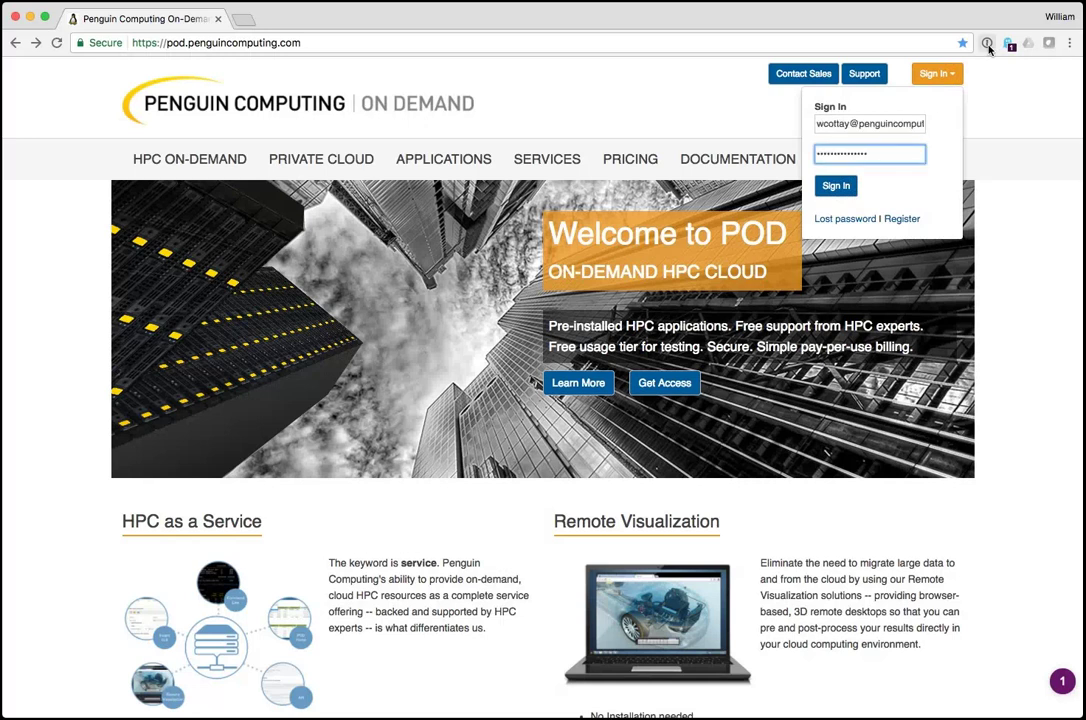
click(843, 187)
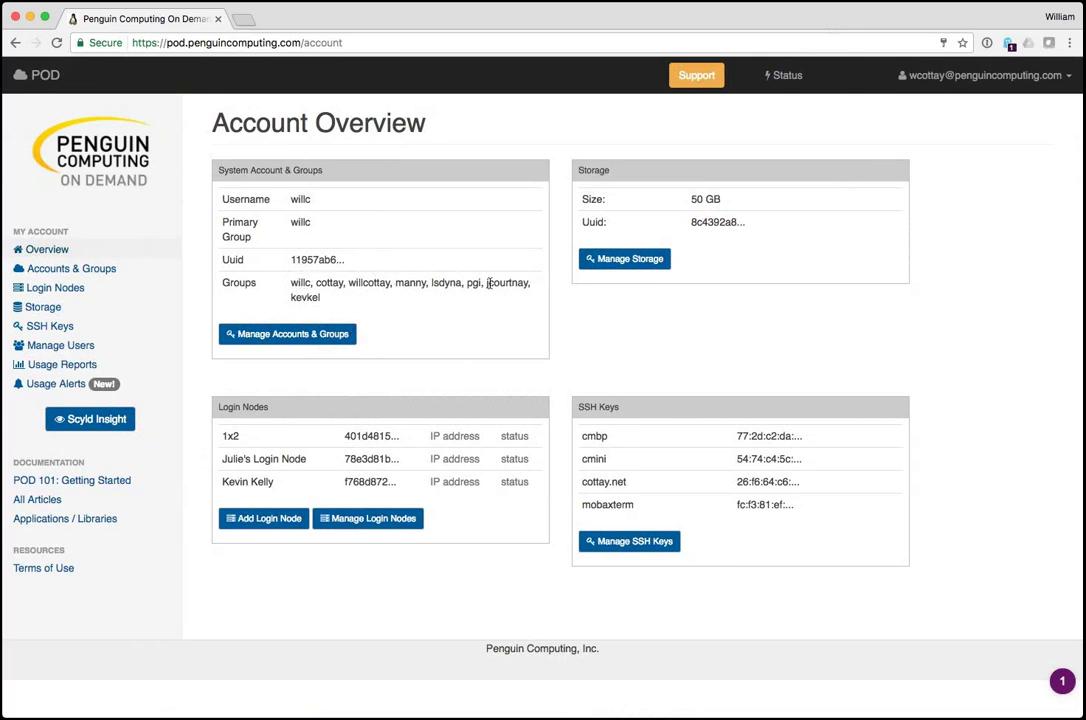
- Review the account users and pending invitations, and open the form for inviting new users to the POD account
click(80, 346)
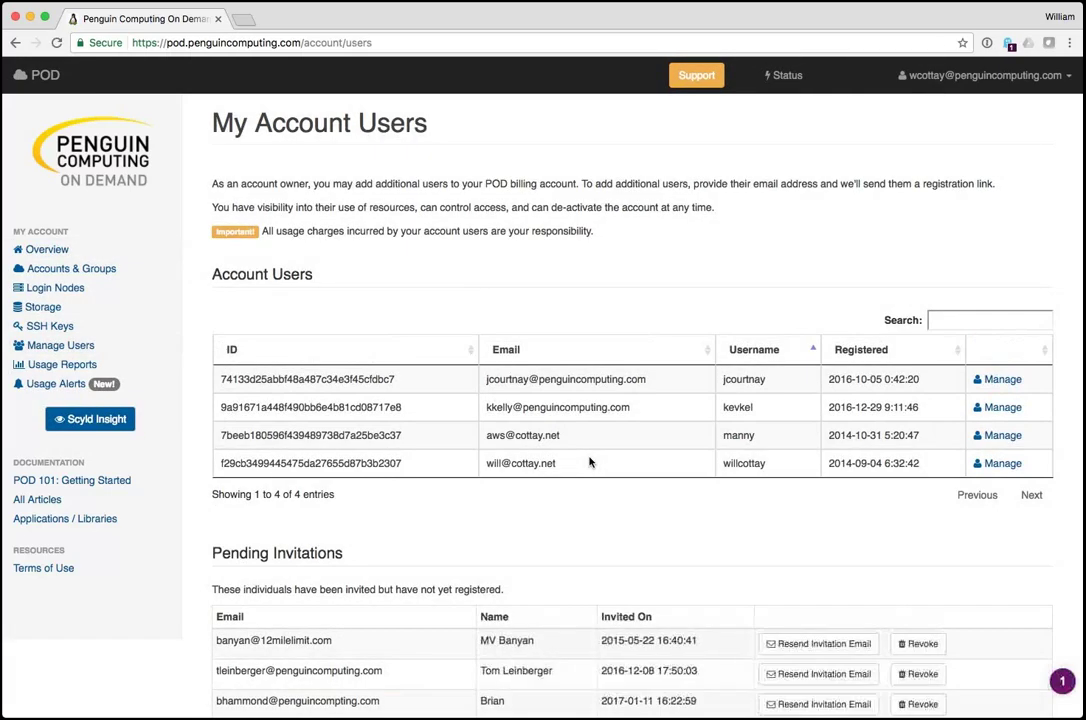
scroll(589, 461, down, 3)
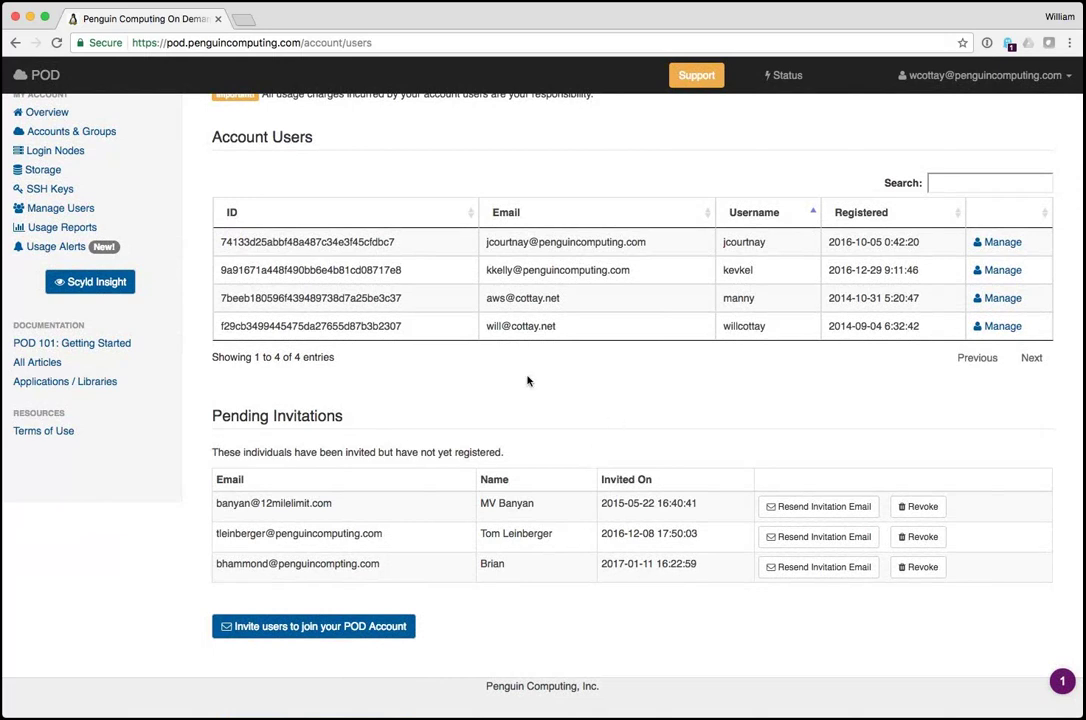
click(352, 628)
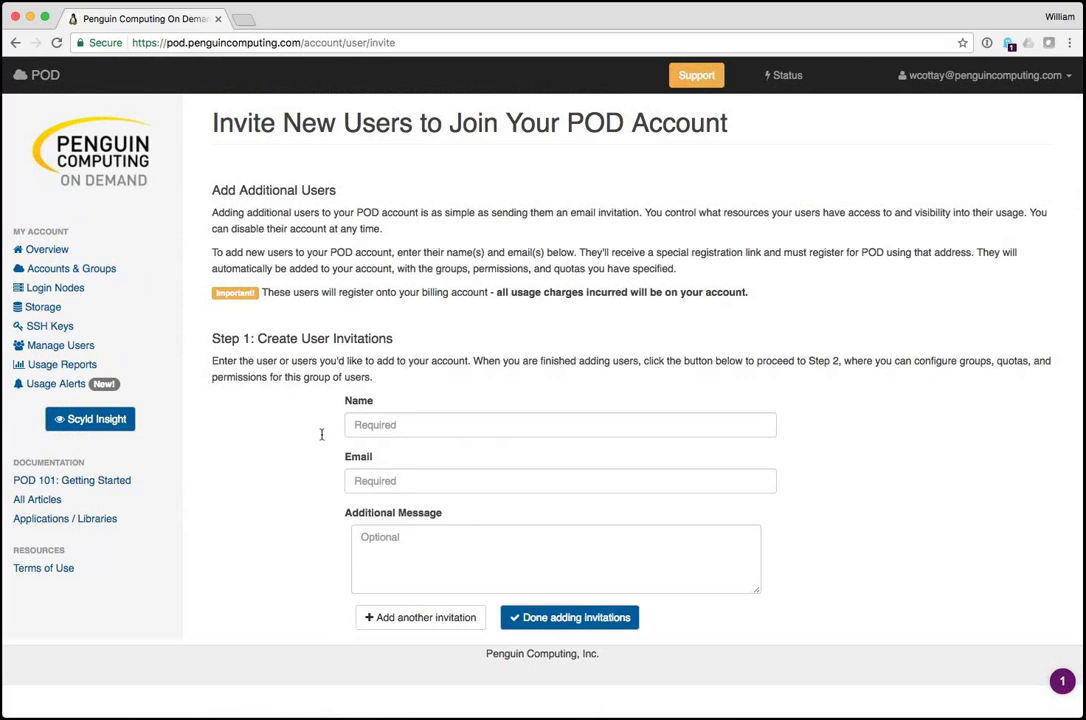
- Open the third listed account user's management page and submit a support case to disable that user account
click(88, 350)
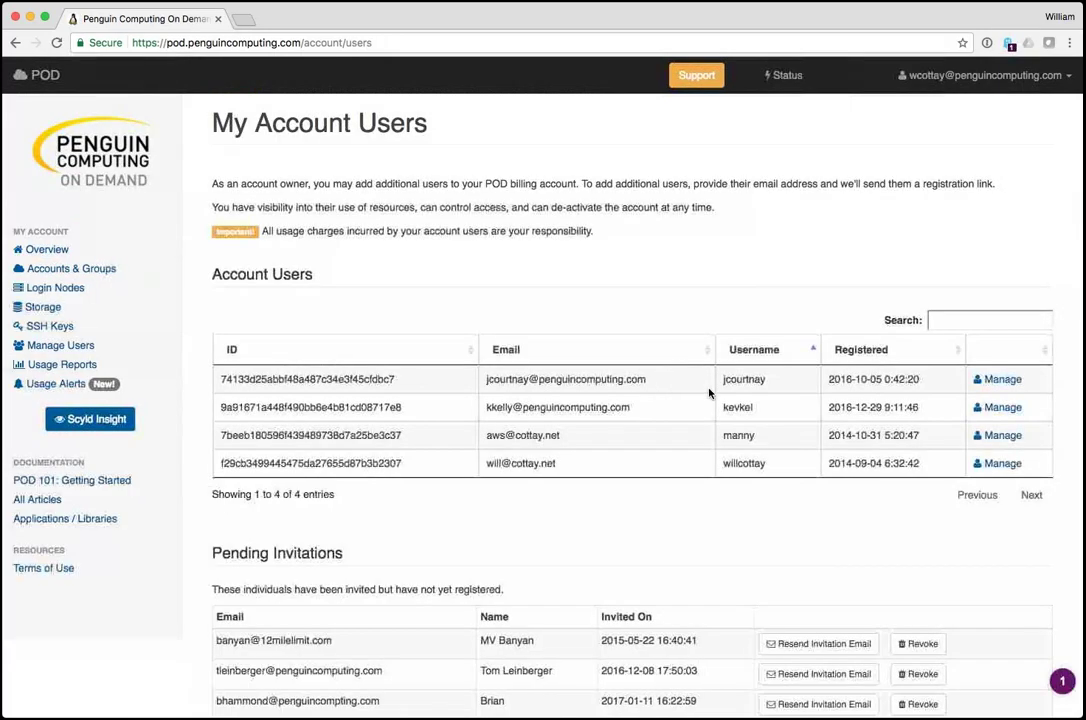
scroll(715, 390, down, 3)
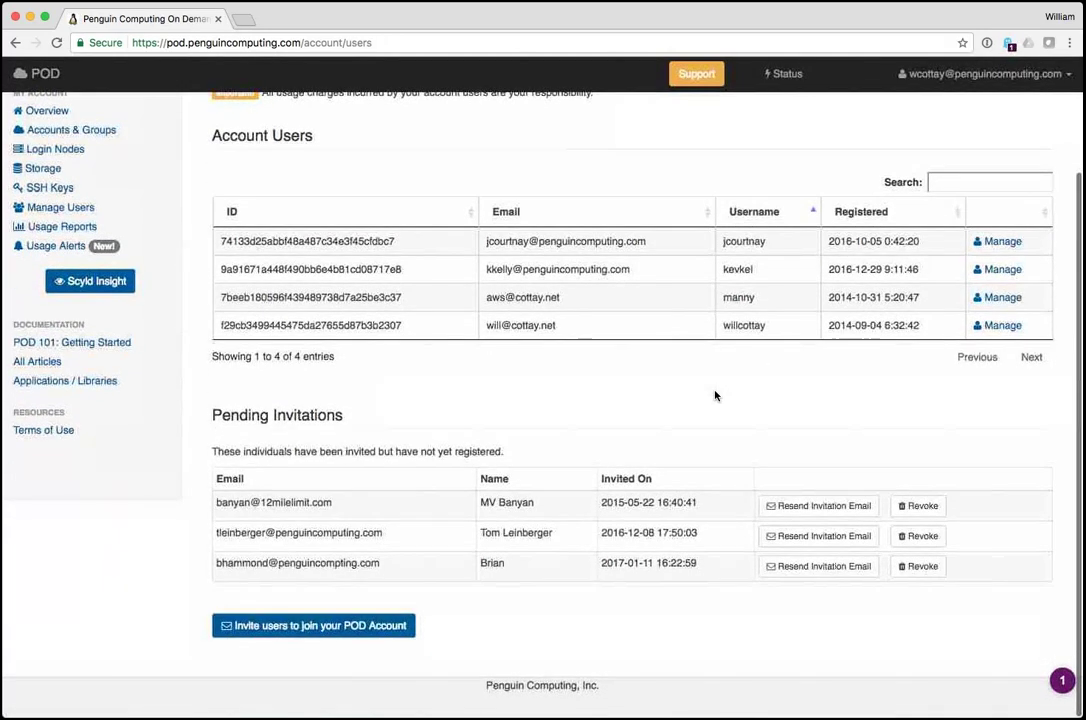
click(1000, 297)
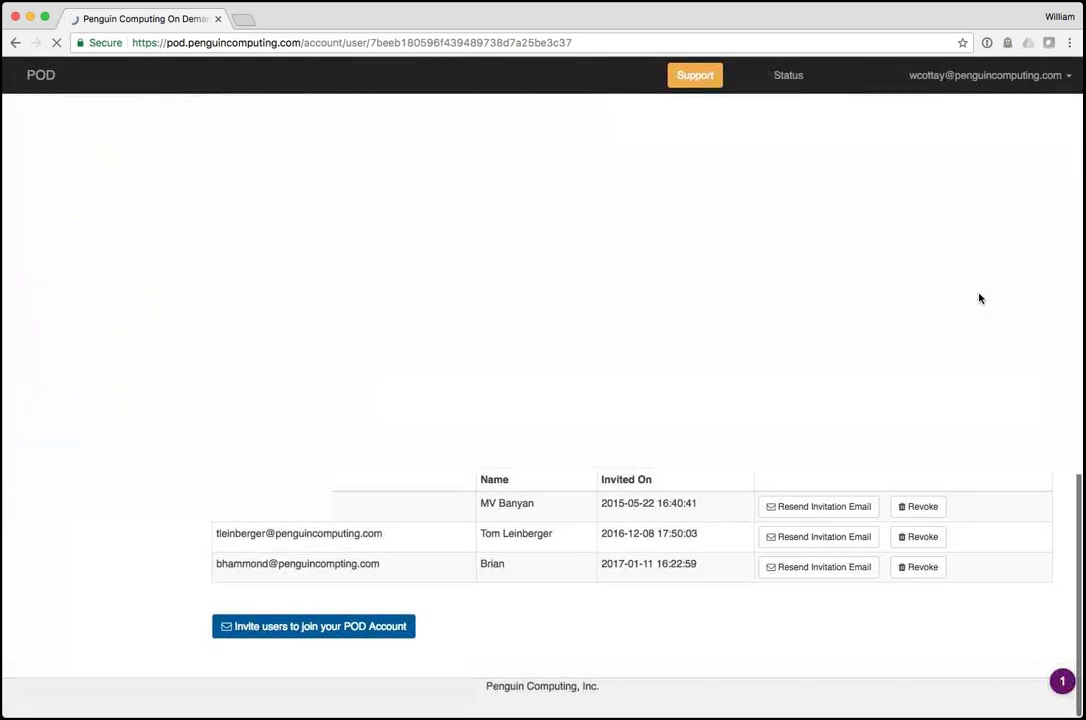
scroll(510, 541, down, 6)
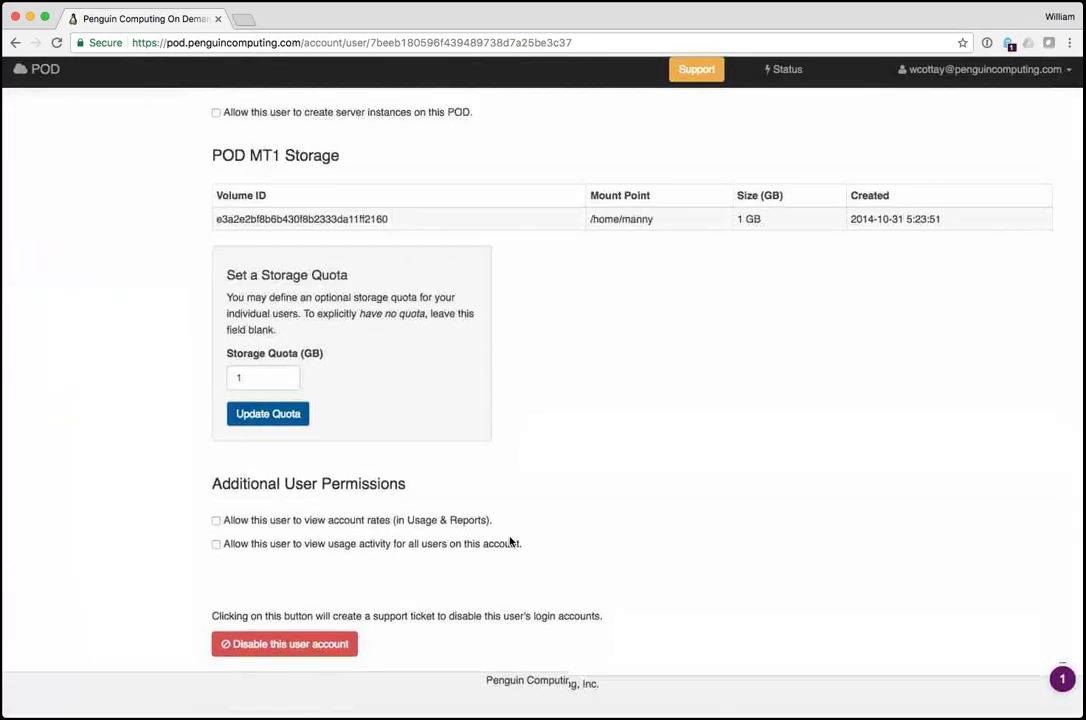
click(292, 653)
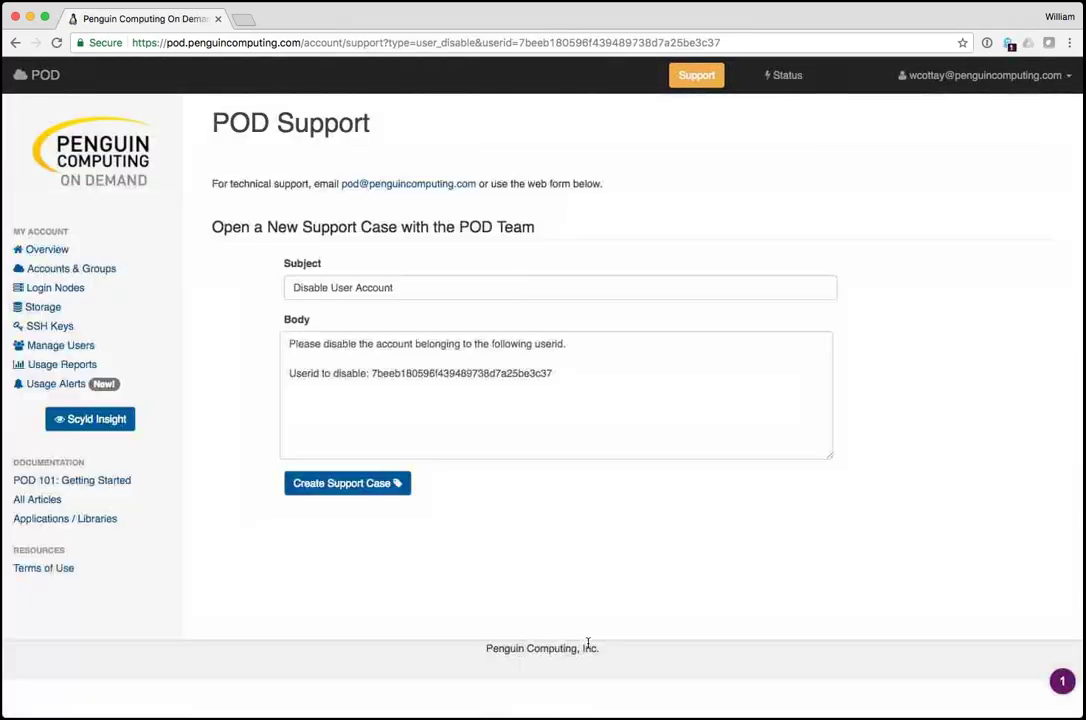
click(383, 482)
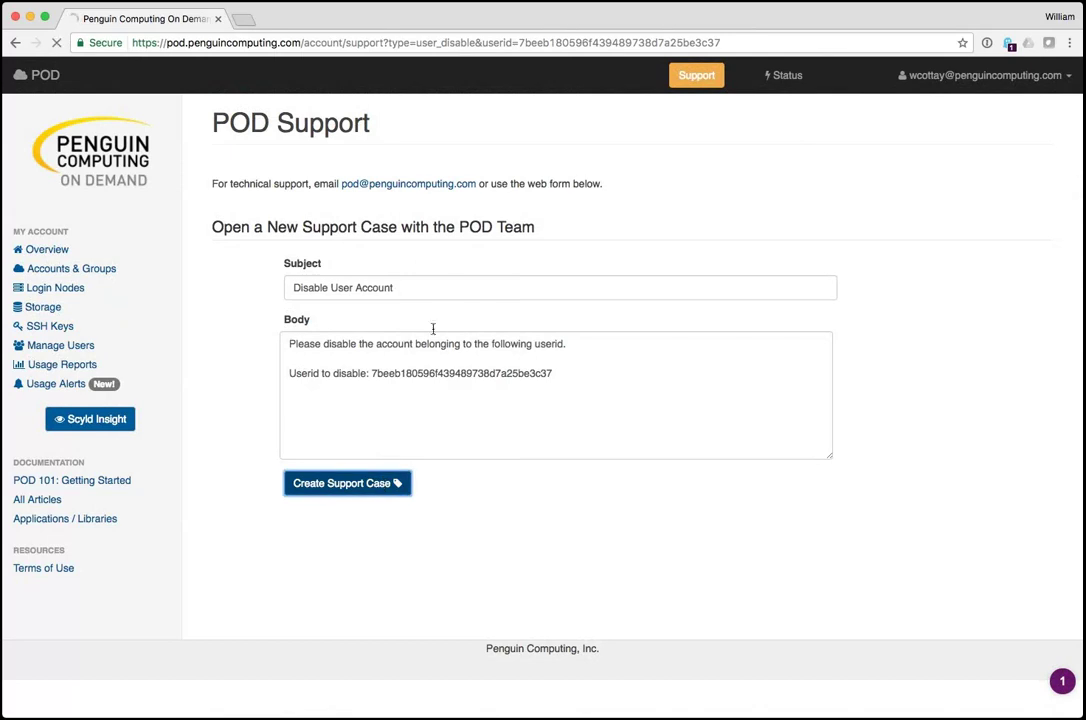
- Start creating a login node from the MT1 Login Node (CentOS 6) image with the pod.free instance type and submit the unnamed form
click(58, 292)
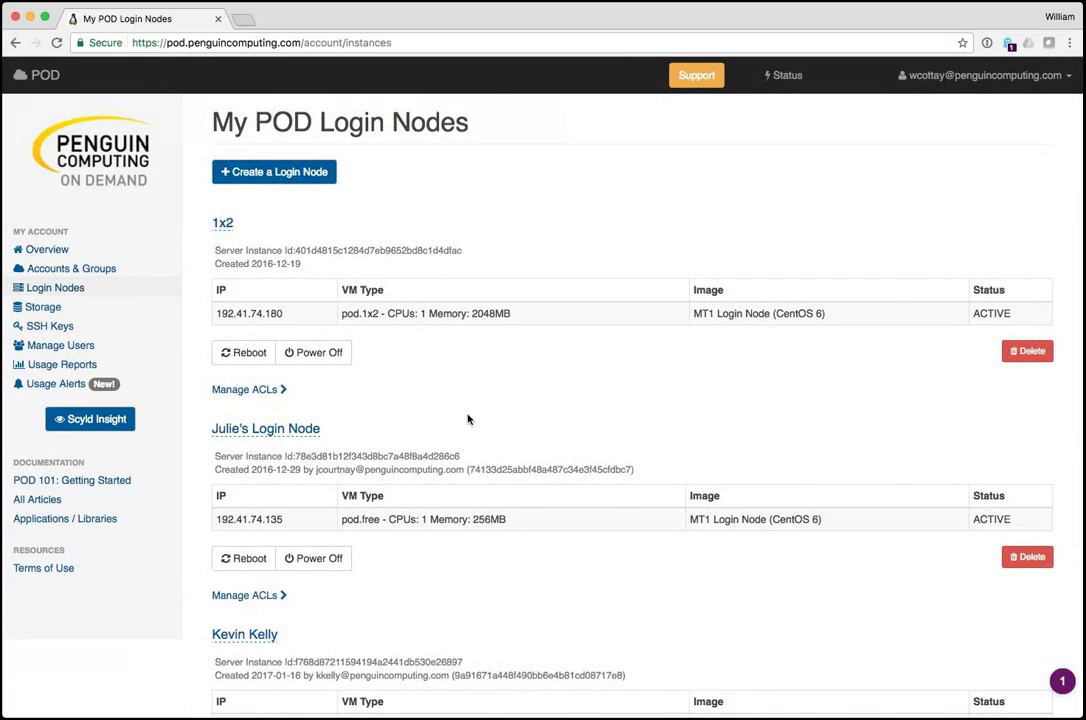
scroll(467, 419, down, 5)
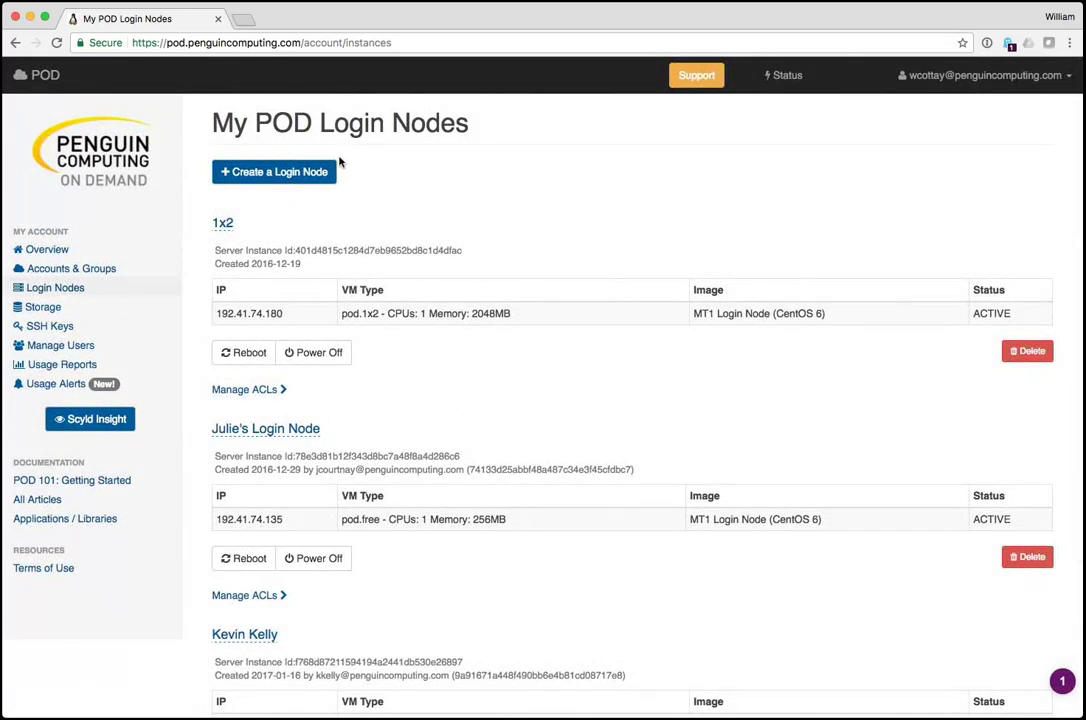
click(255, 172)
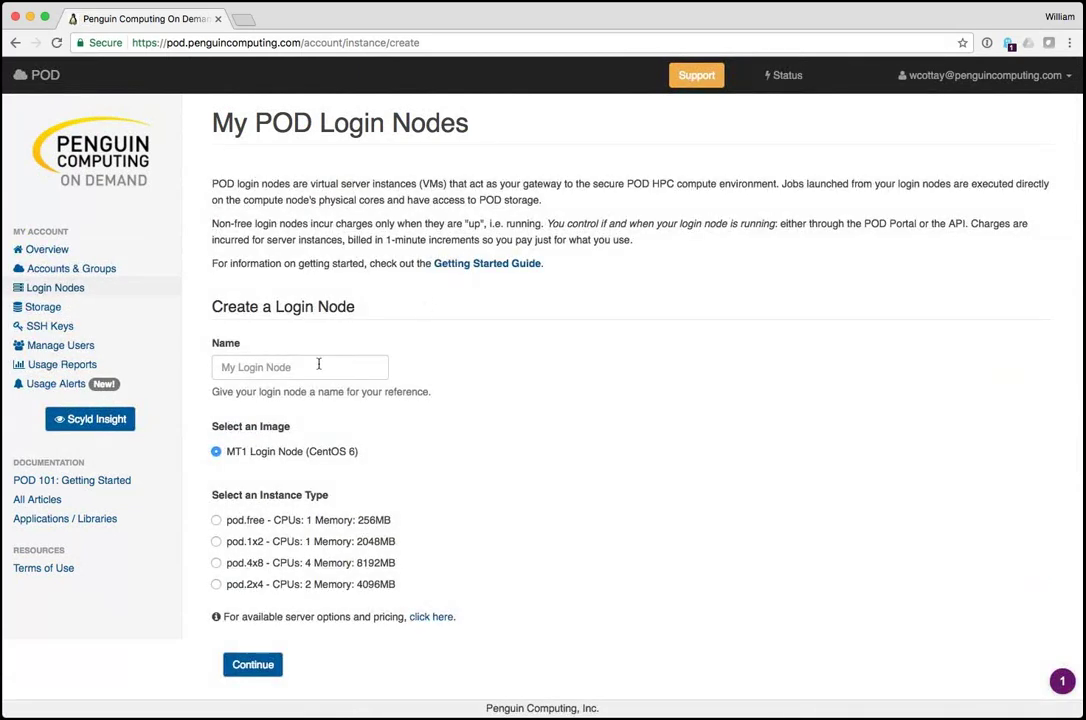
click(216, 520)
click(253, 665)
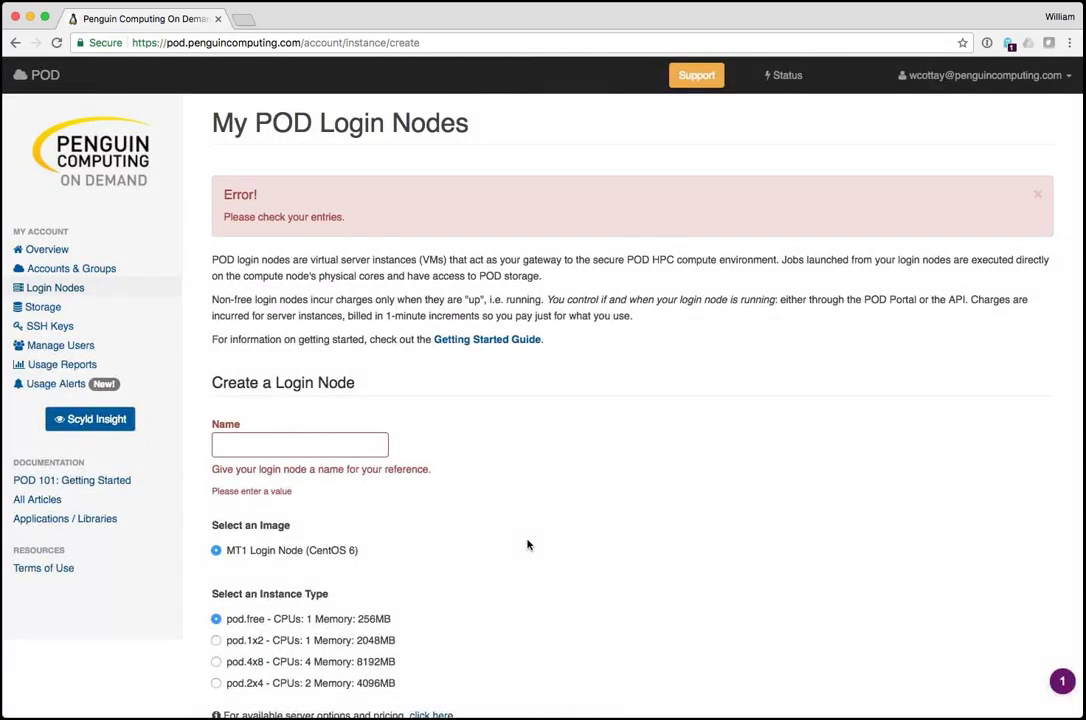
- Name the new login node Free, create it, and look over the list of login nodes
scroll(509, 393, down, 1)
click(291, 410)
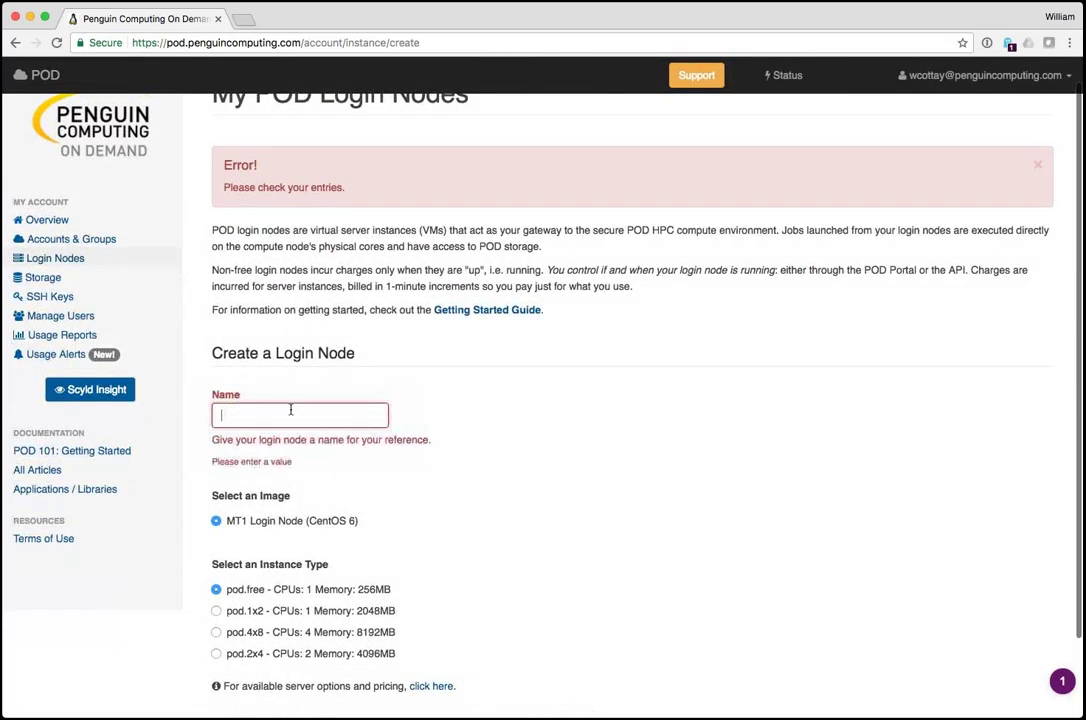
text(Free)
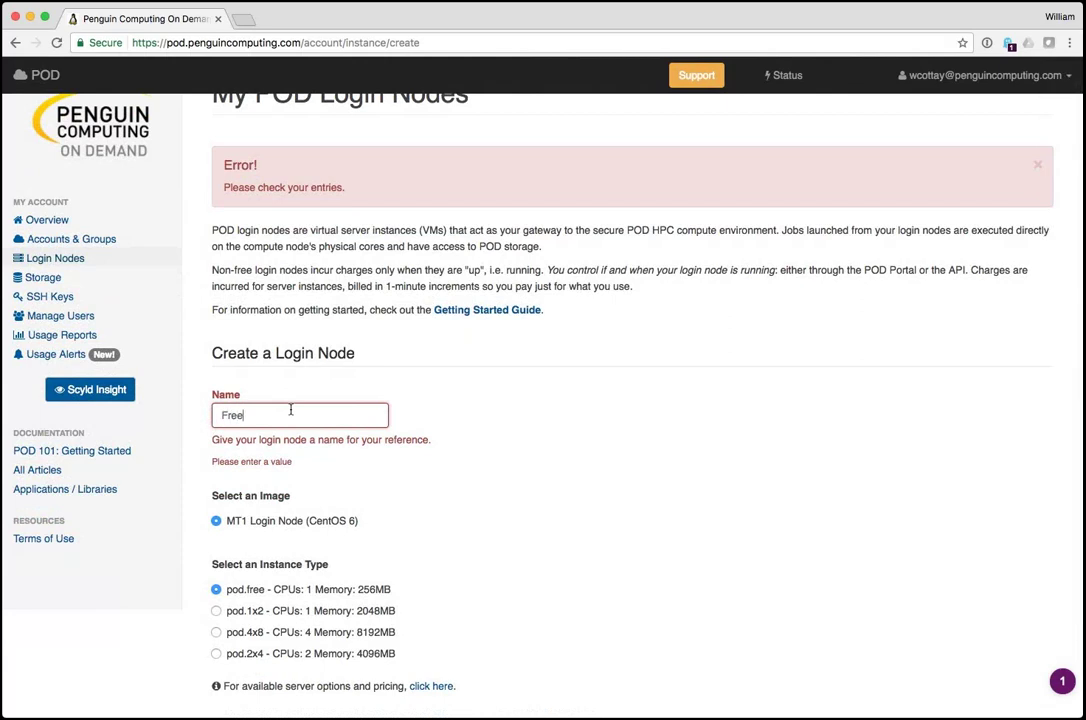
scroll(632, 497, down, 3)
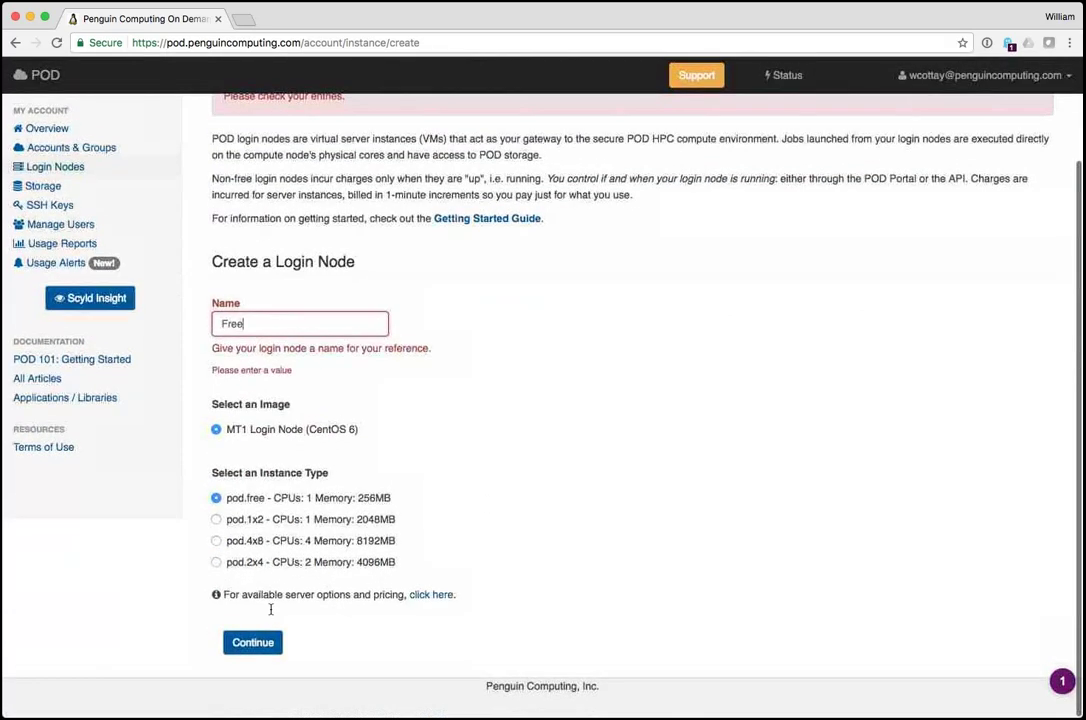
click(255, 642)
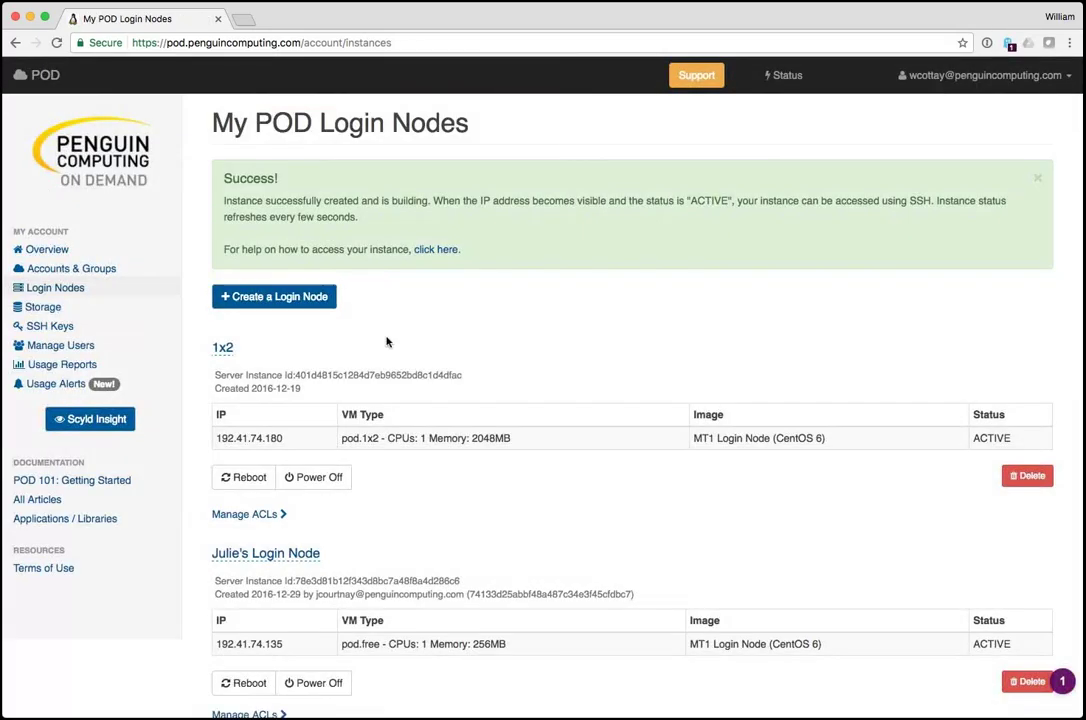
scroll(387, 342, down, 3)
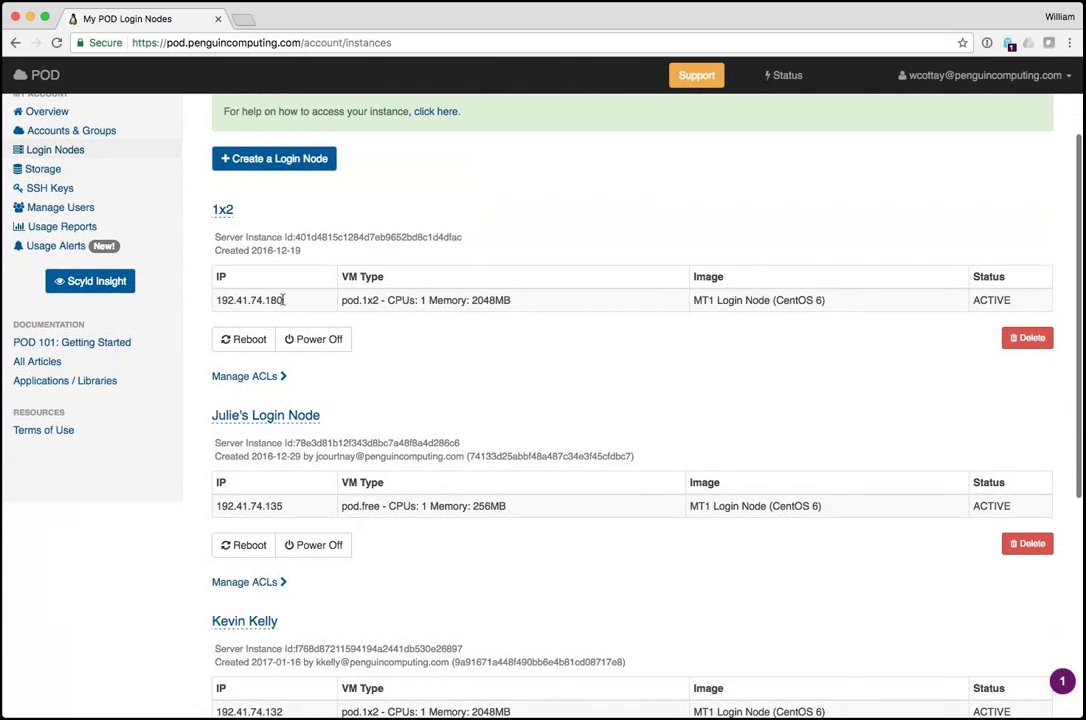
scroll(400, 342, down, 1)
scroll(390, 330, up, 3)
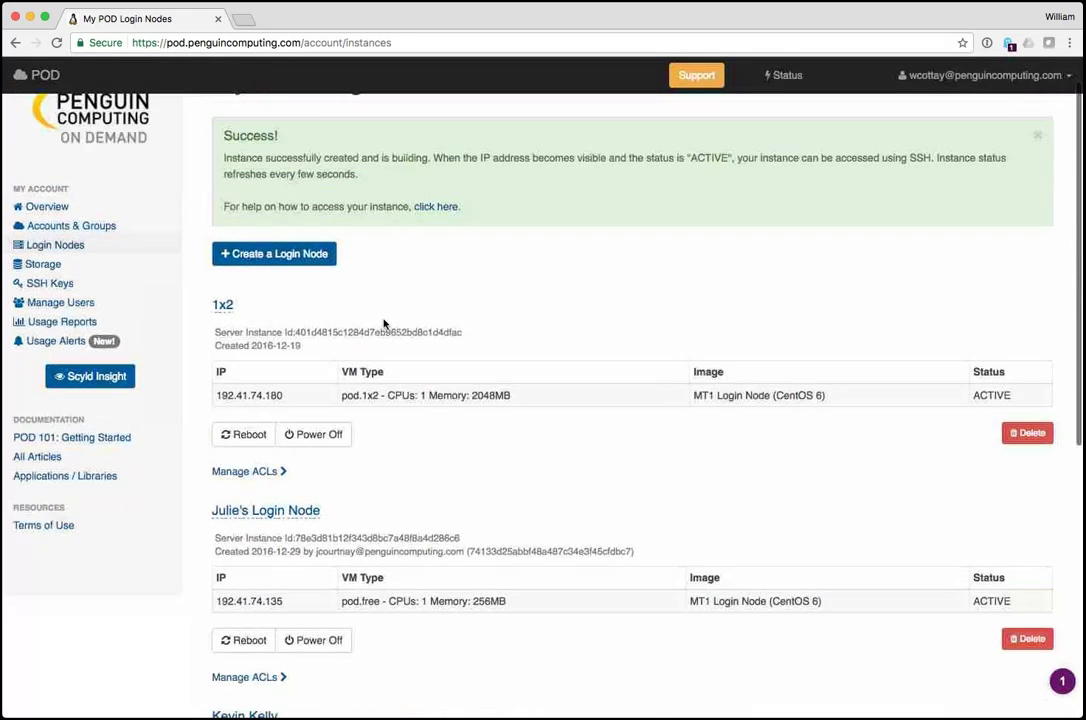
- View the SSH keys with their upload form, then the POD storage volumes
click(50, 326)
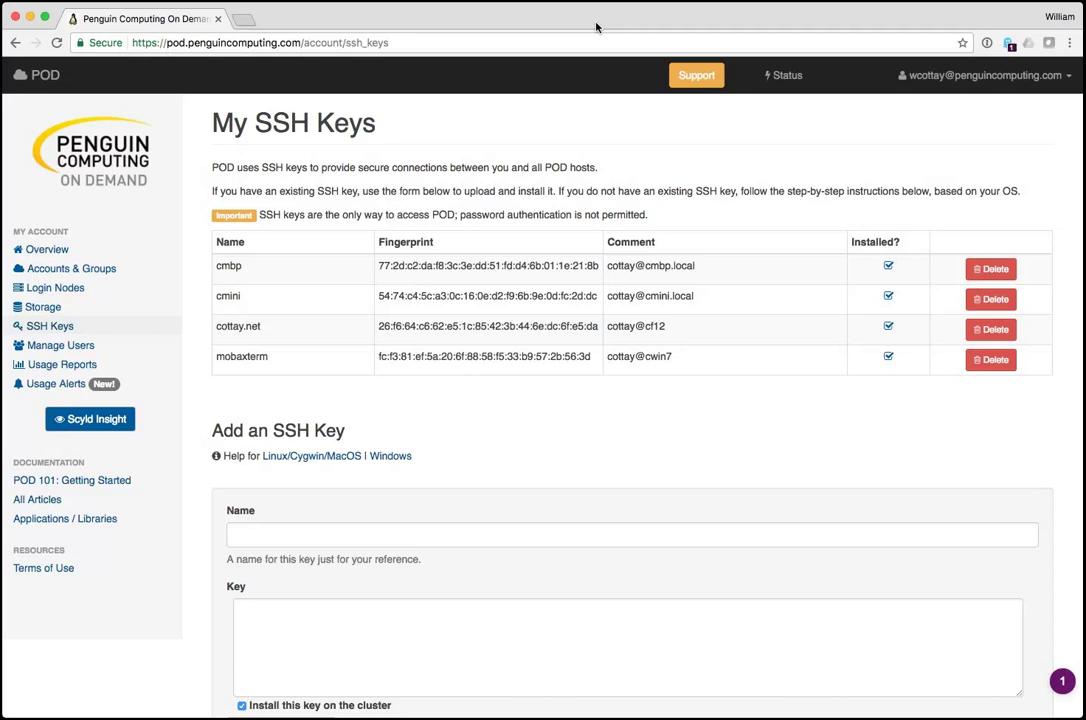
scroll(632, 413, down, 2)
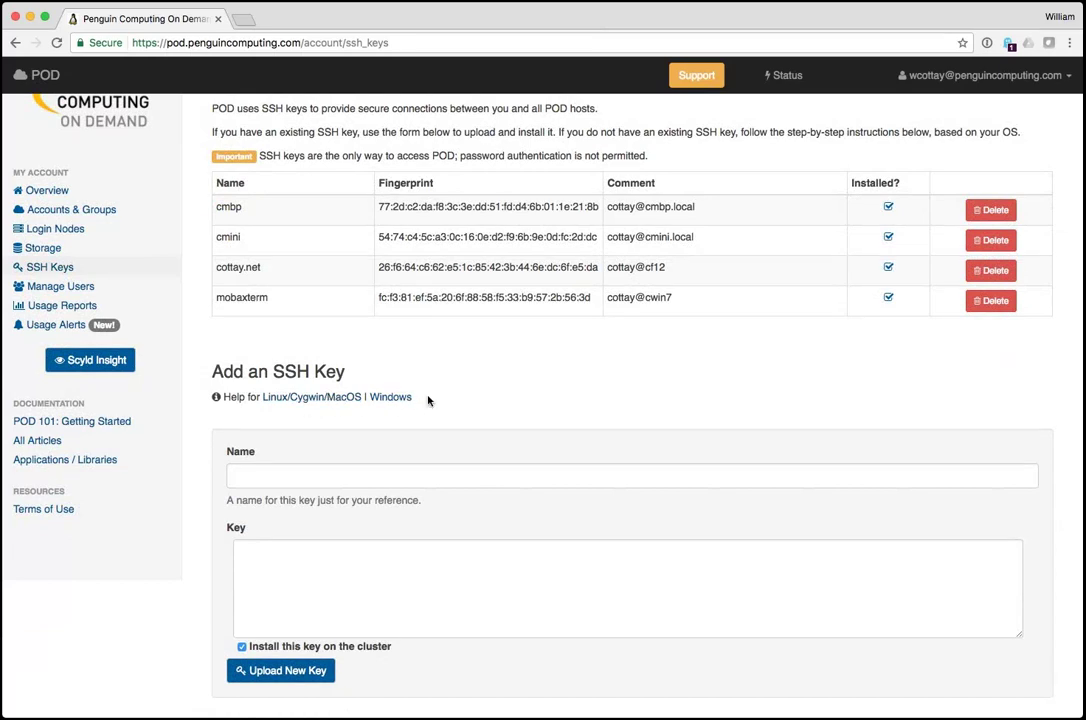
click(37, 251)
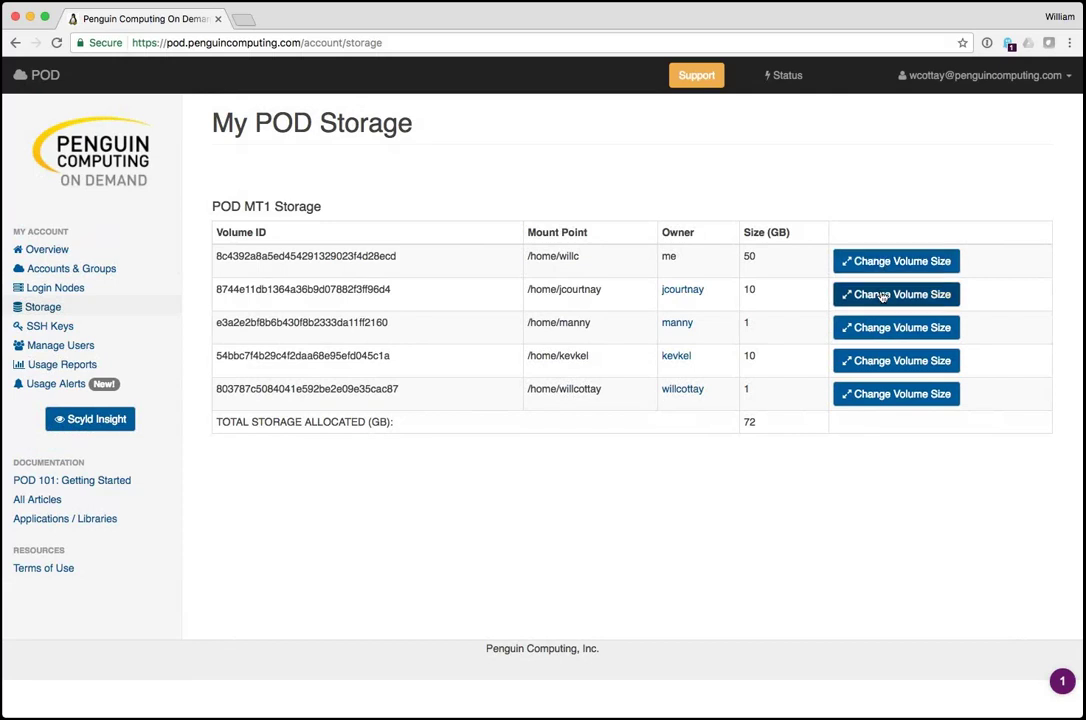
- Examine the usage alert settings for the total account, individual users and groups
click(72, 385)
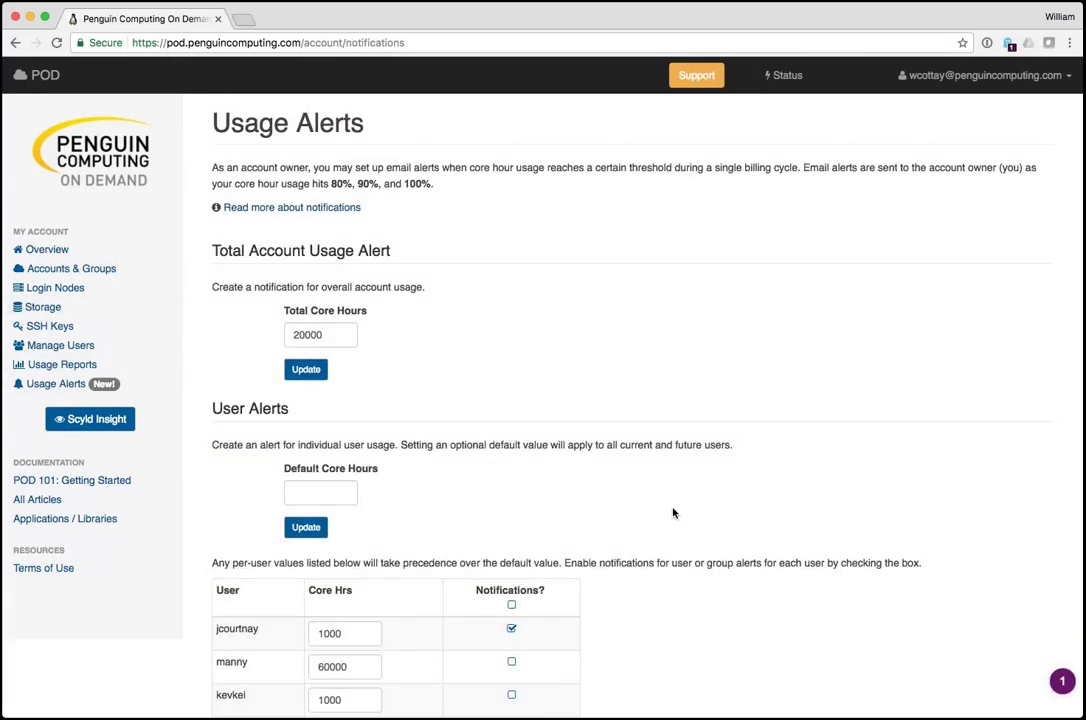
scroll(673, 513, down, 2)
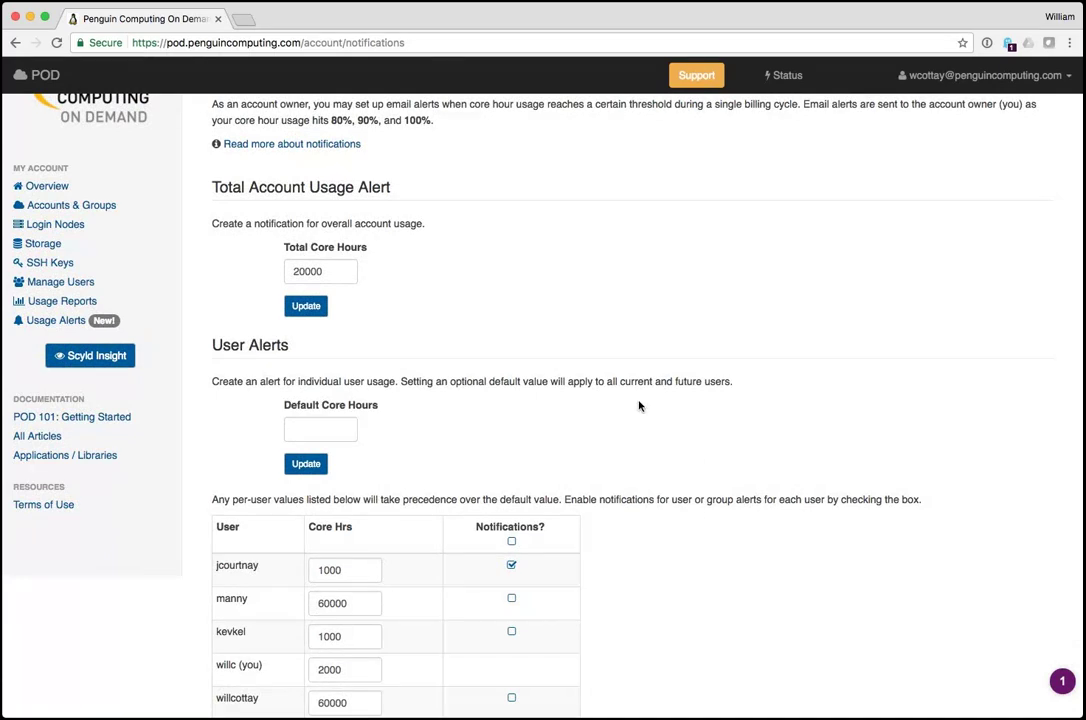
click(325, 270)
scroll(450, 245, up, 1)
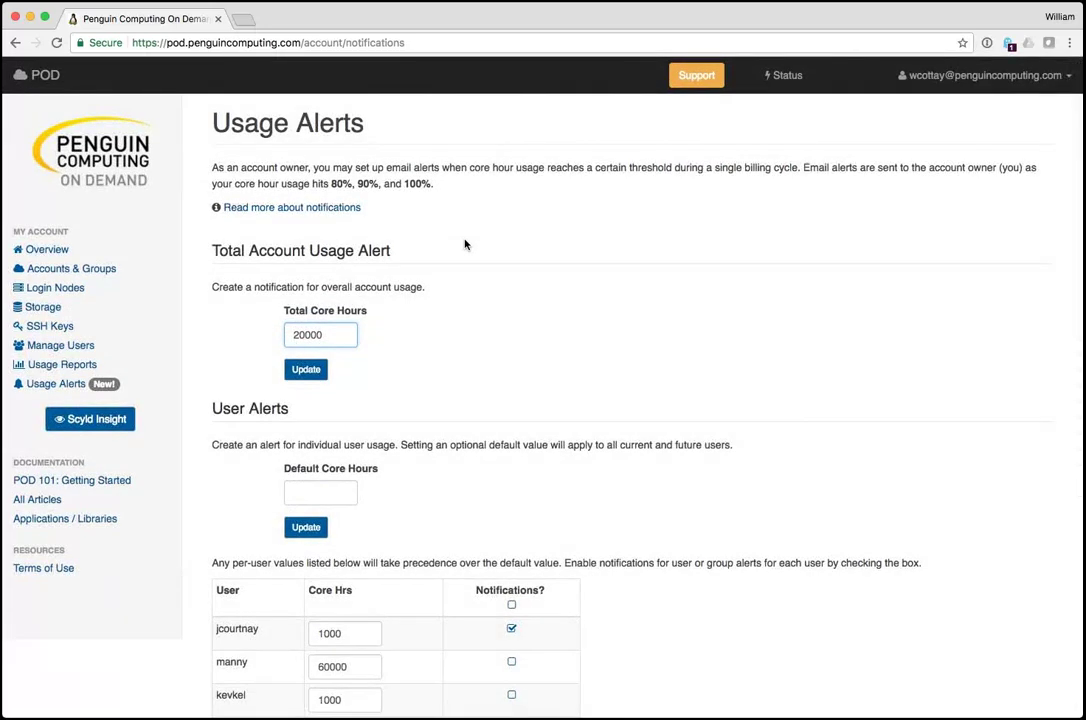
scroll(464, 244, down, 2)
scroll(465, 243, down, 2)
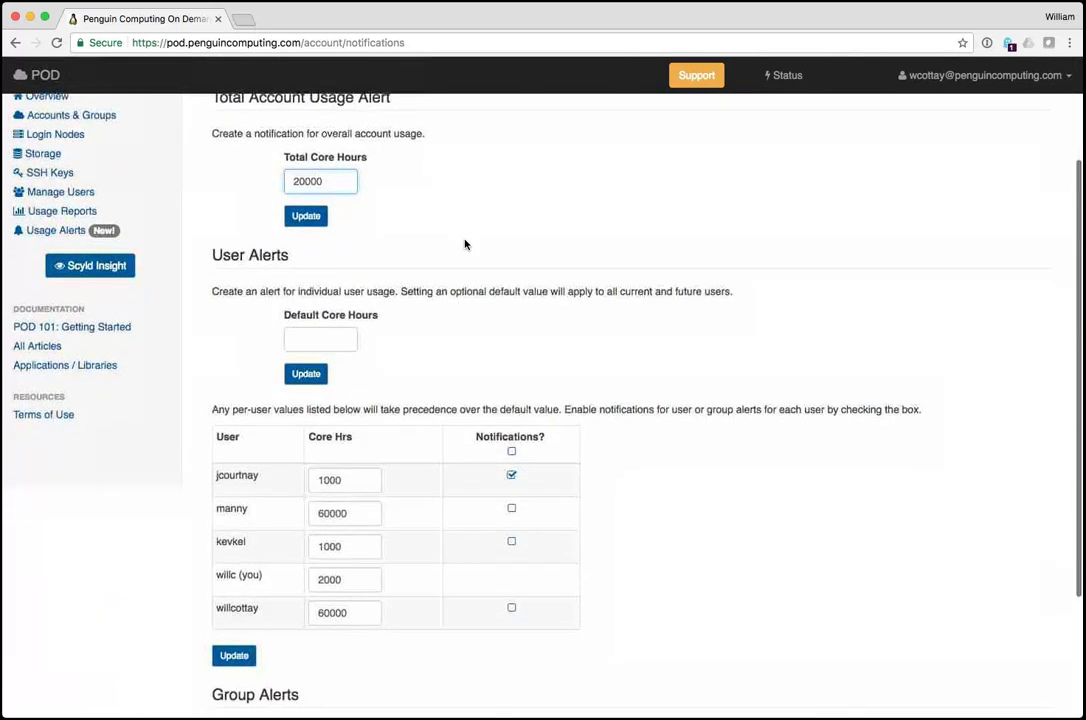
scroll(646, 468, down, 2)
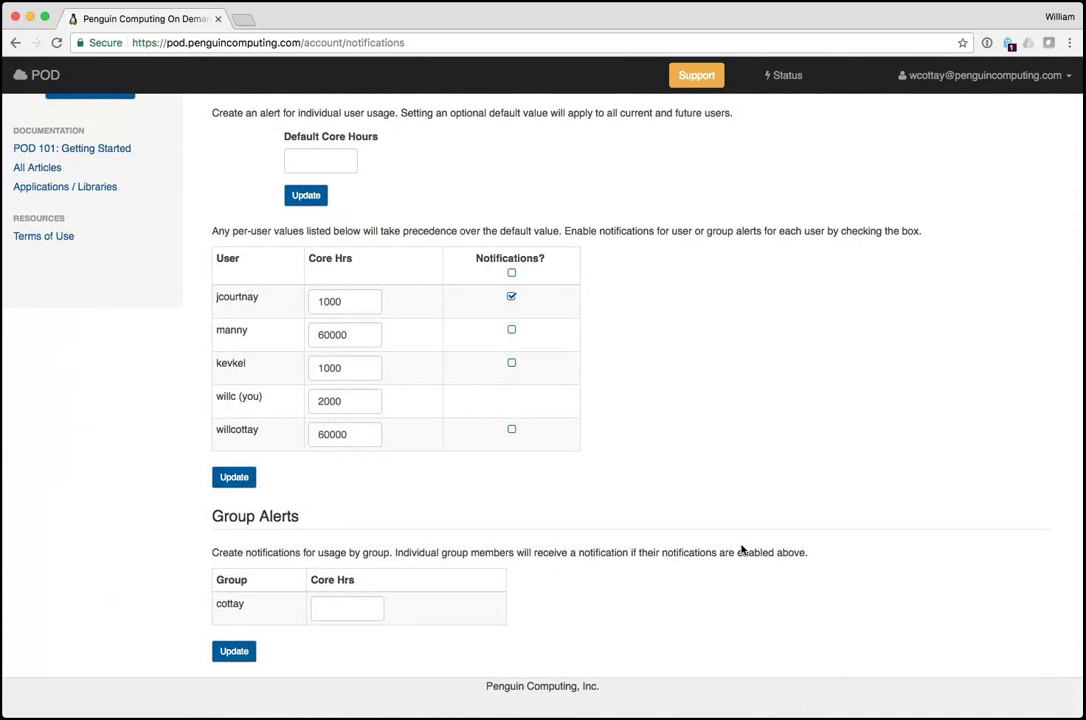
- Open the account's usage report with the billing period summary and usage chart
scroll(741, 549, up, 10)
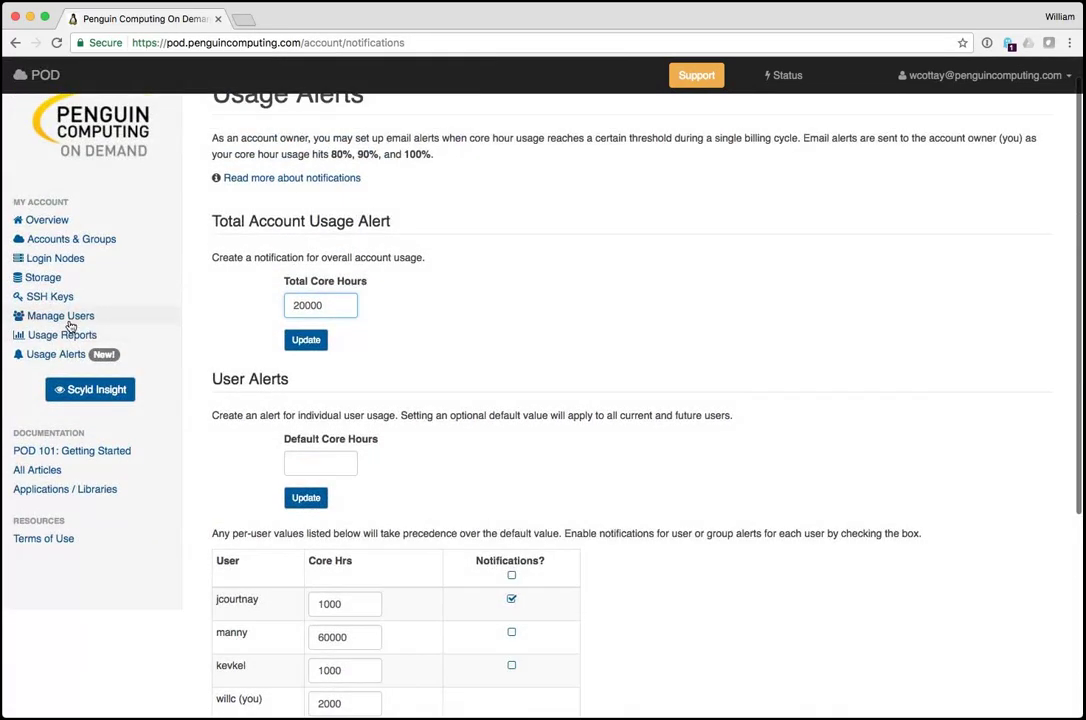
click(69, 334)
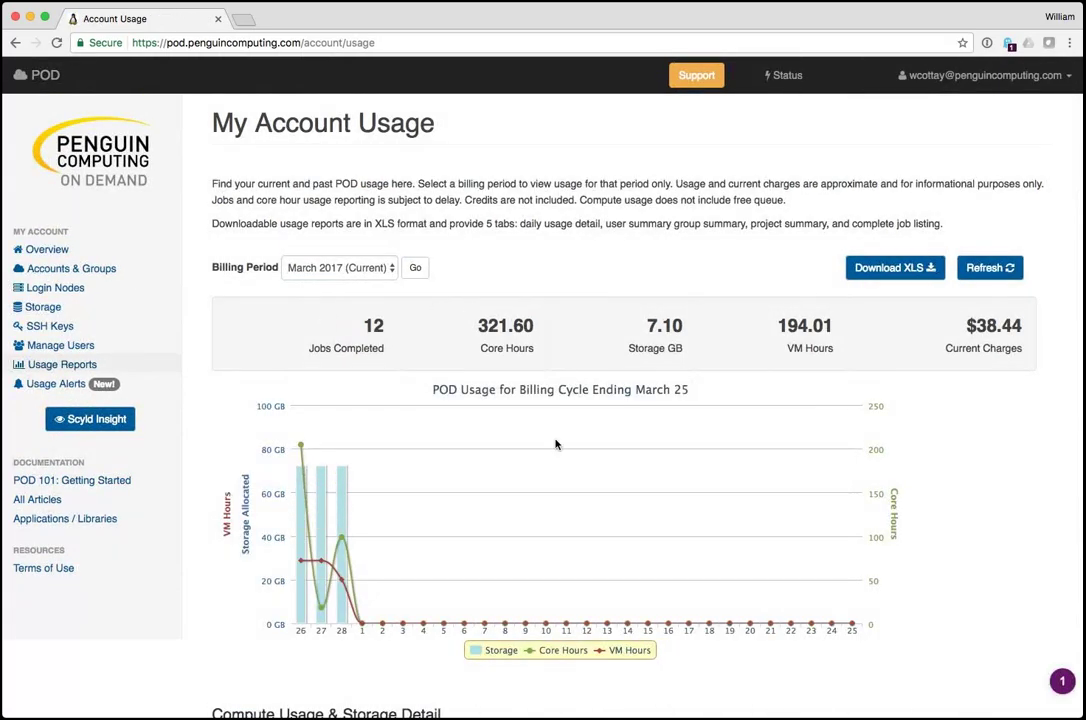
- Switch the account usage report to the February 2017 billing period
scroll(556, 444, down, 2)
scroll(556, 444, up, 2)
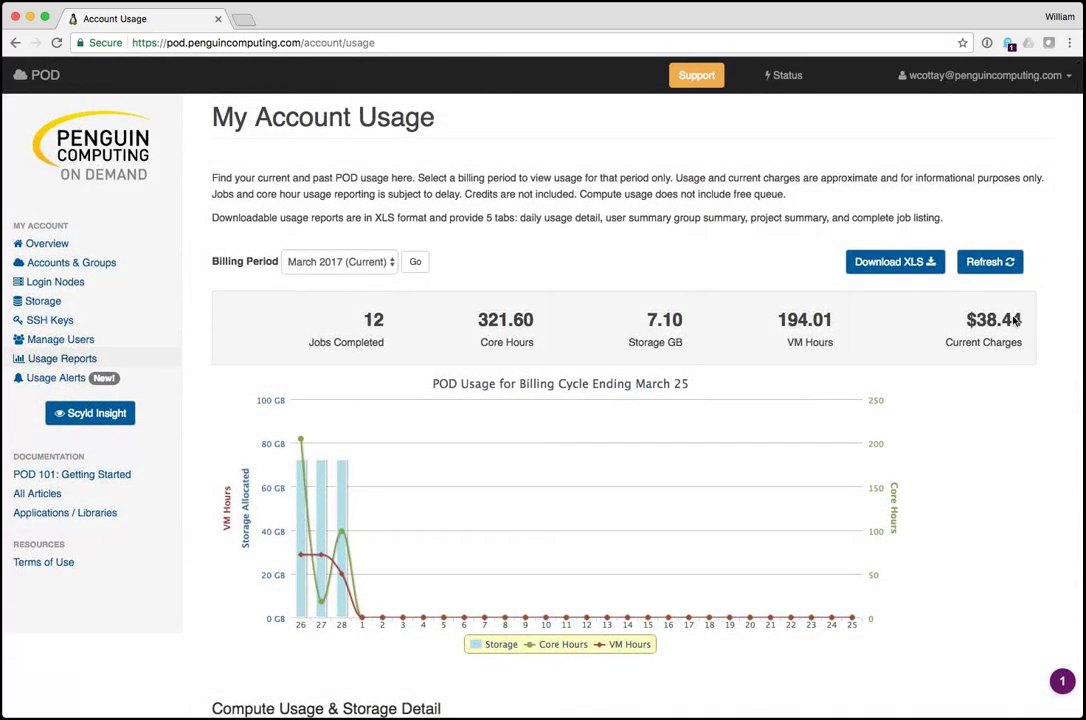
click(392, 261)
click(420, 261)
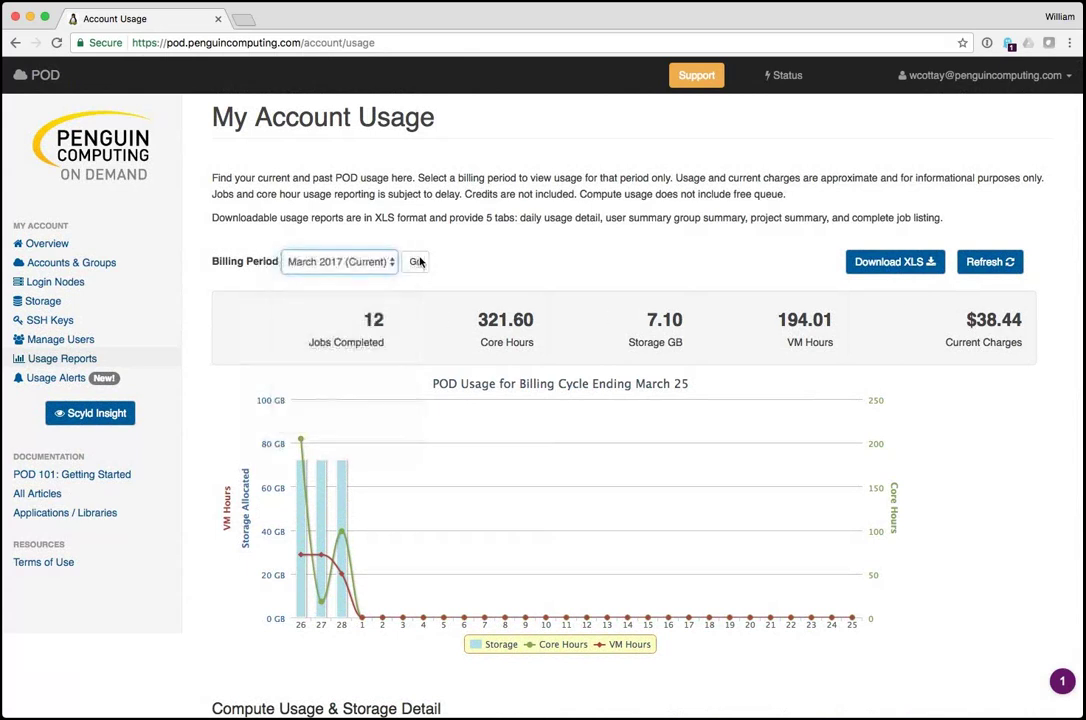
key(Up)
click(416, 261)
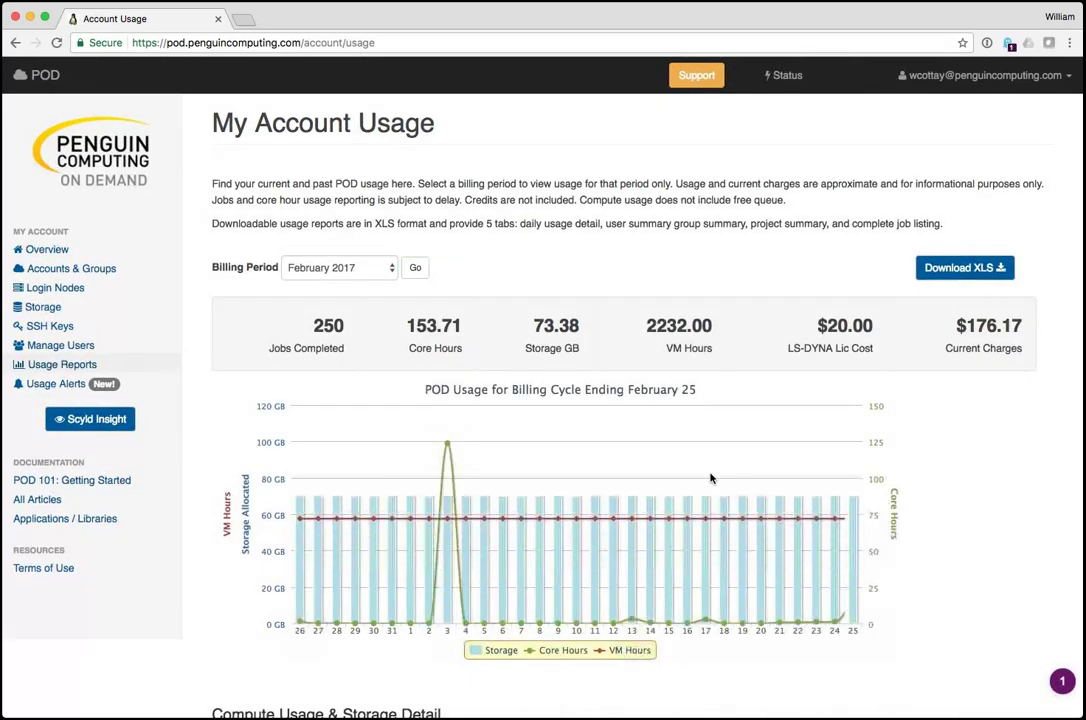
- Examine the February 2017 usage chart and the usage breakdowns by user and storage, by project and by login node
scroll(982, 516, down, 3)
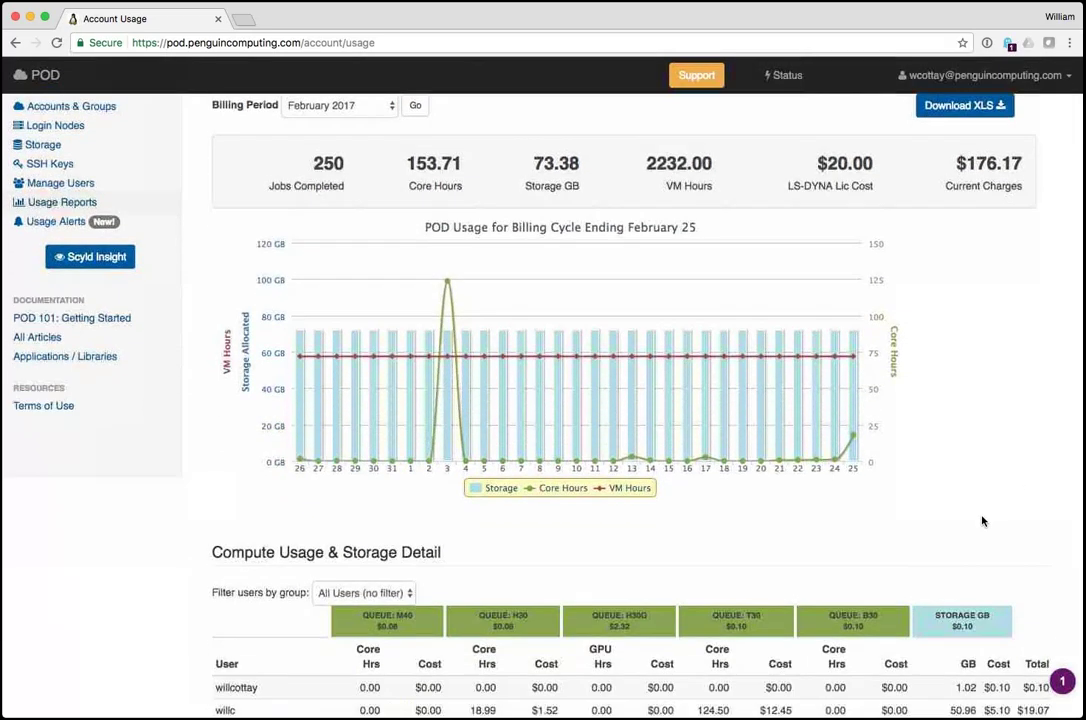
scroll(982, 516, down, 3)
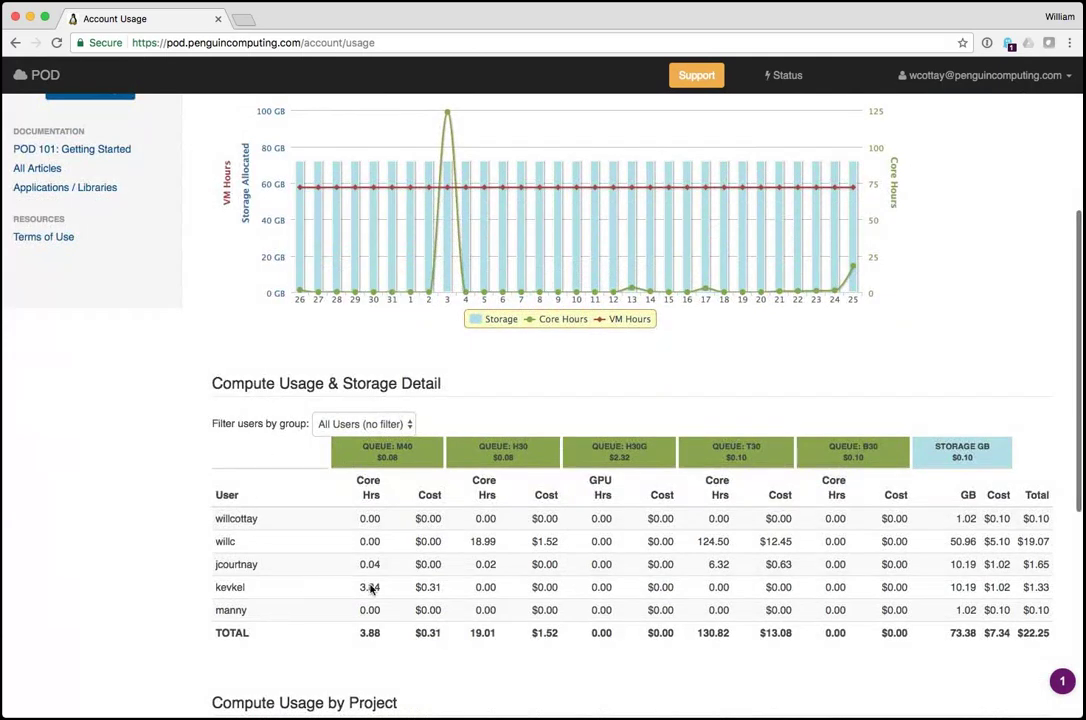
scroll(155, 584, down, 1)
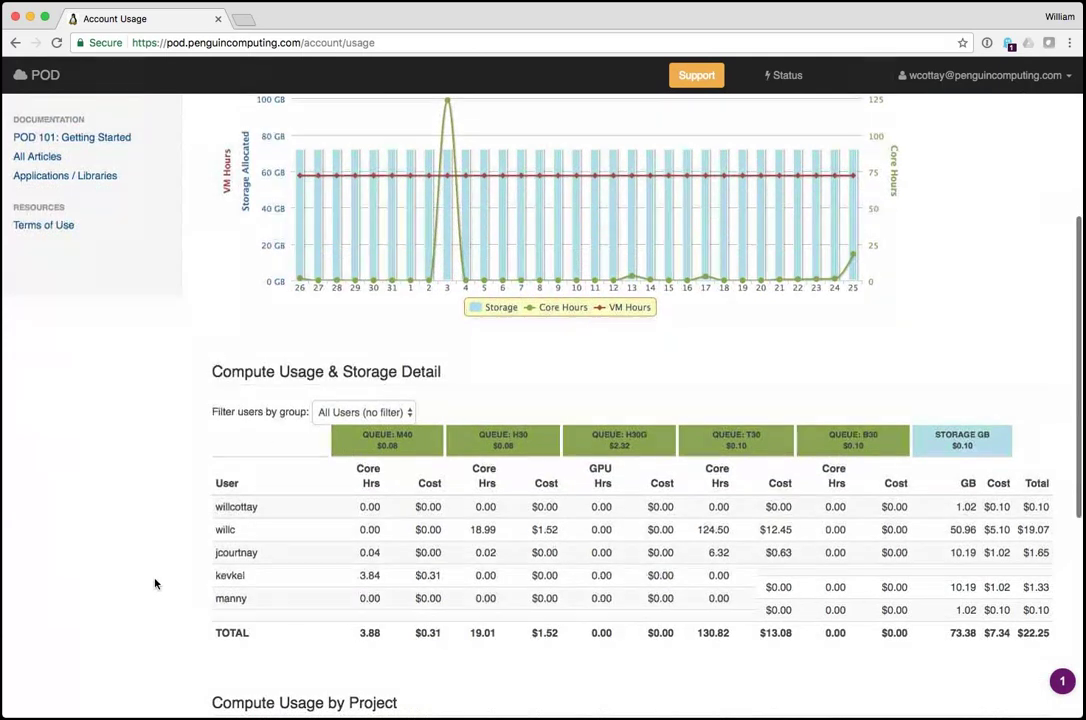
scroll(155, 584, down, 7)
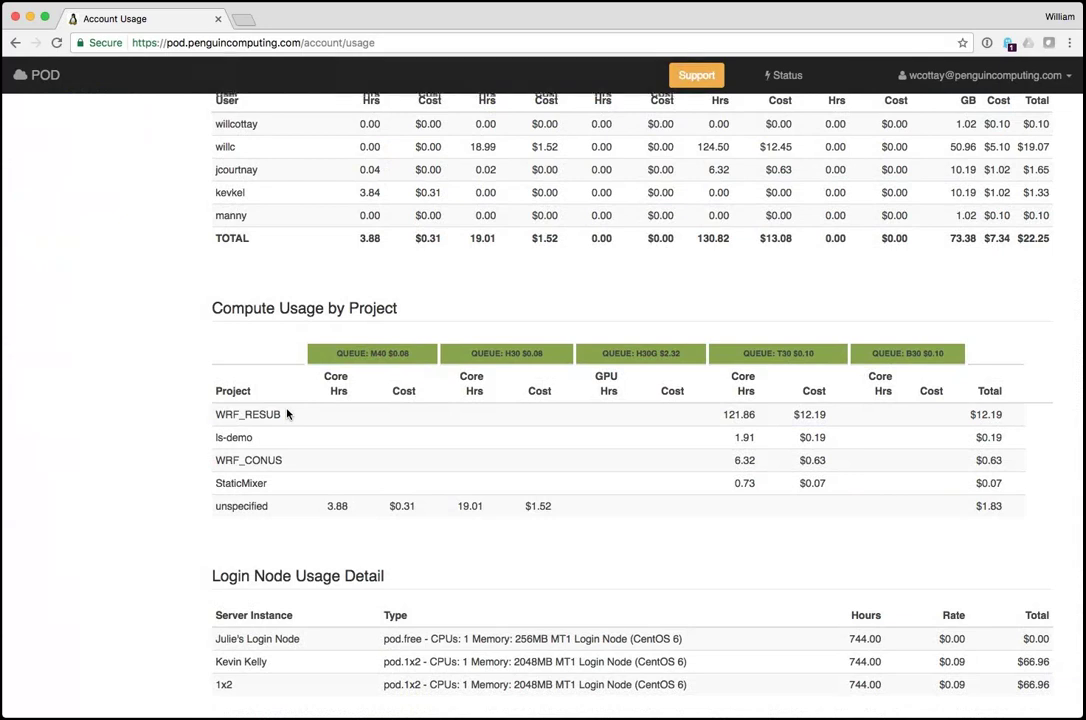
scroll(286, 414, down, 2)
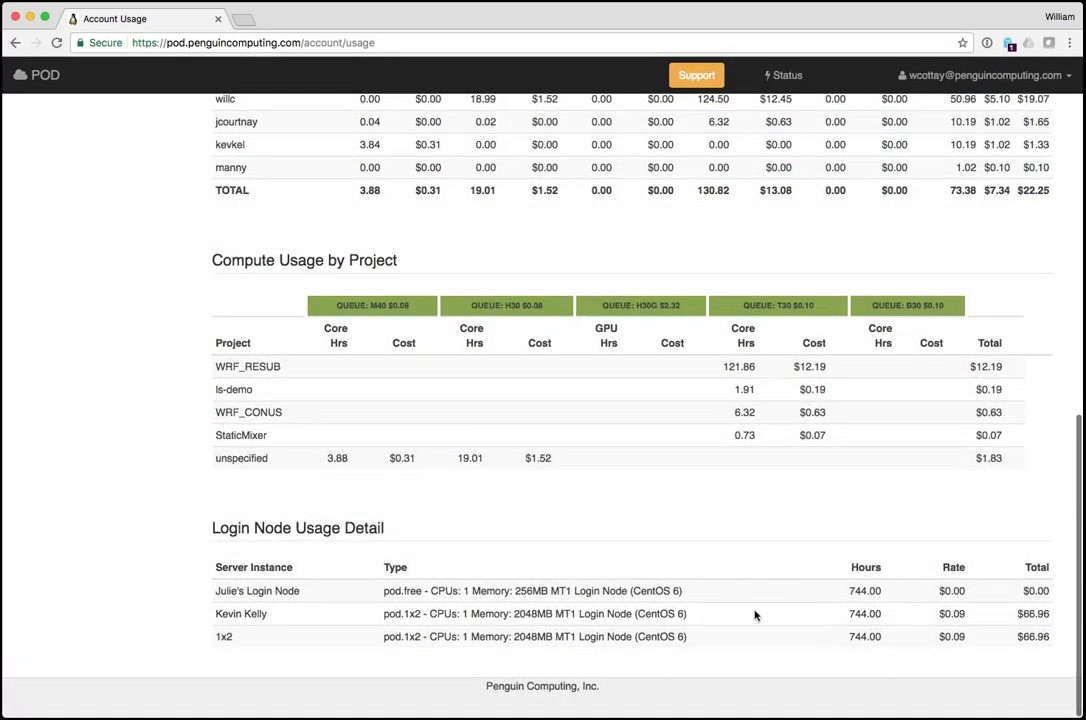
scroll(352, 537, up, 3)
scroll(352, 537, up, 10)
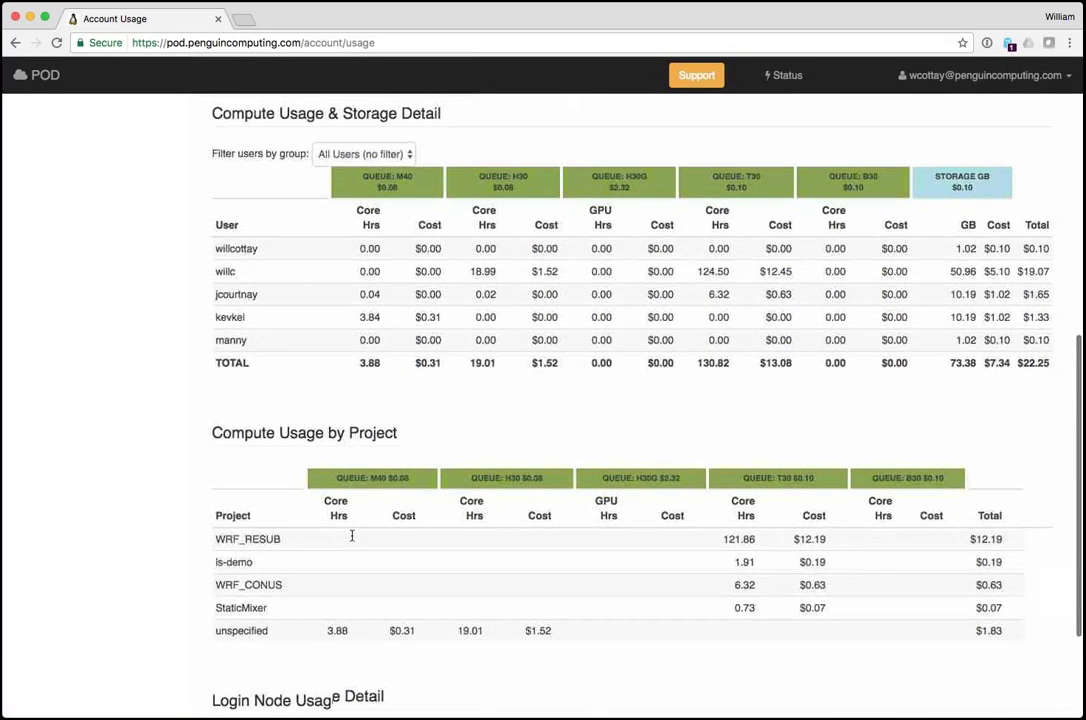
scroll(1012, 307, up, 5)
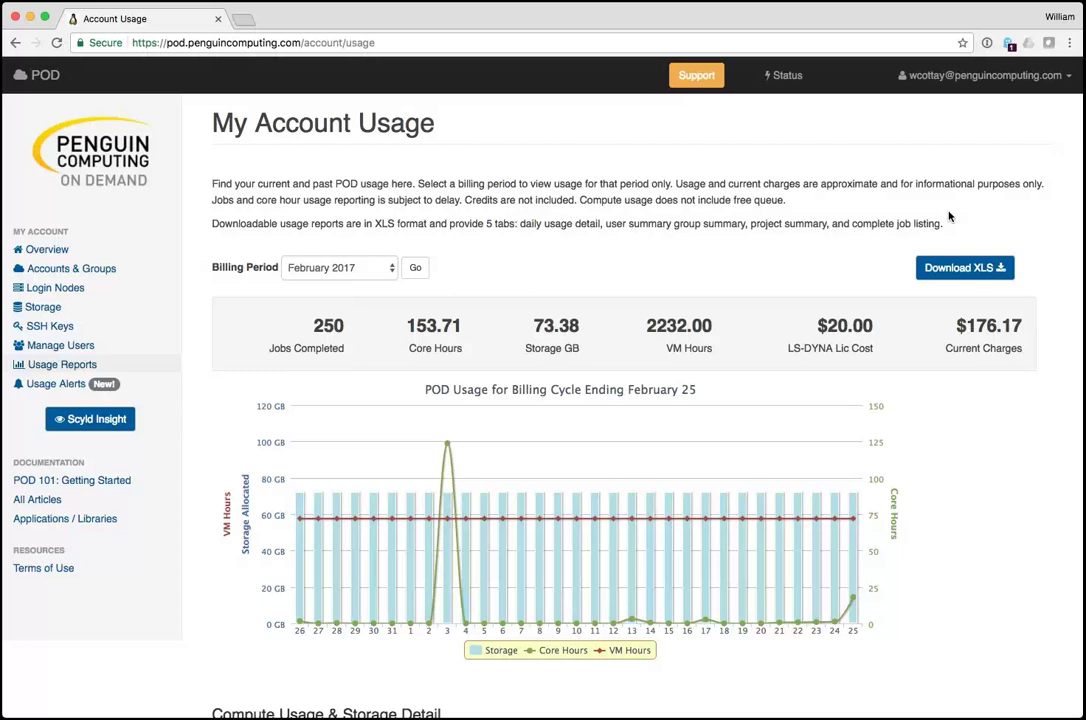
scroll(810, 184, down, 1)
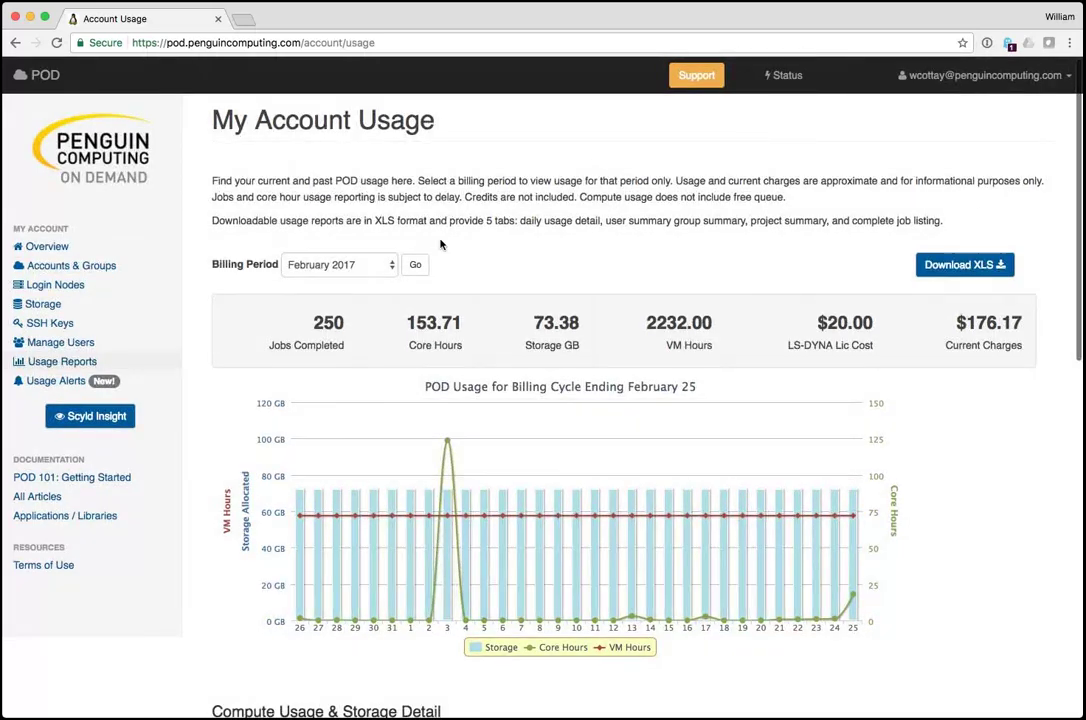
- Launch Scyld Insight from the portal and bring up its workload page
click(94, 420)
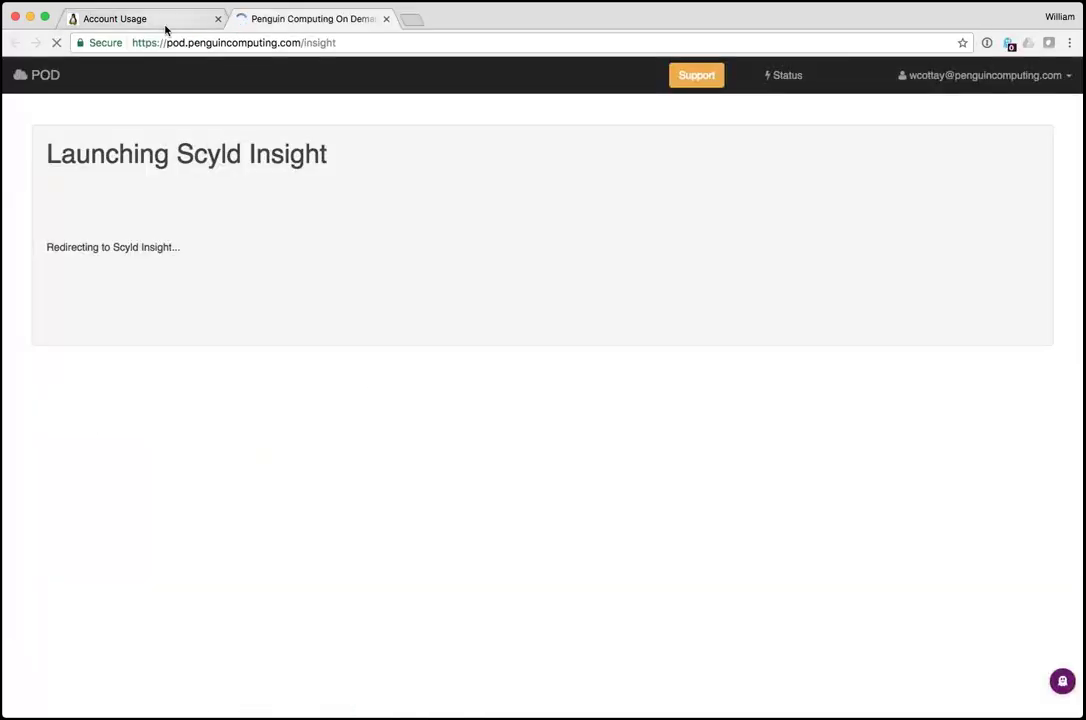
click(165, 27)
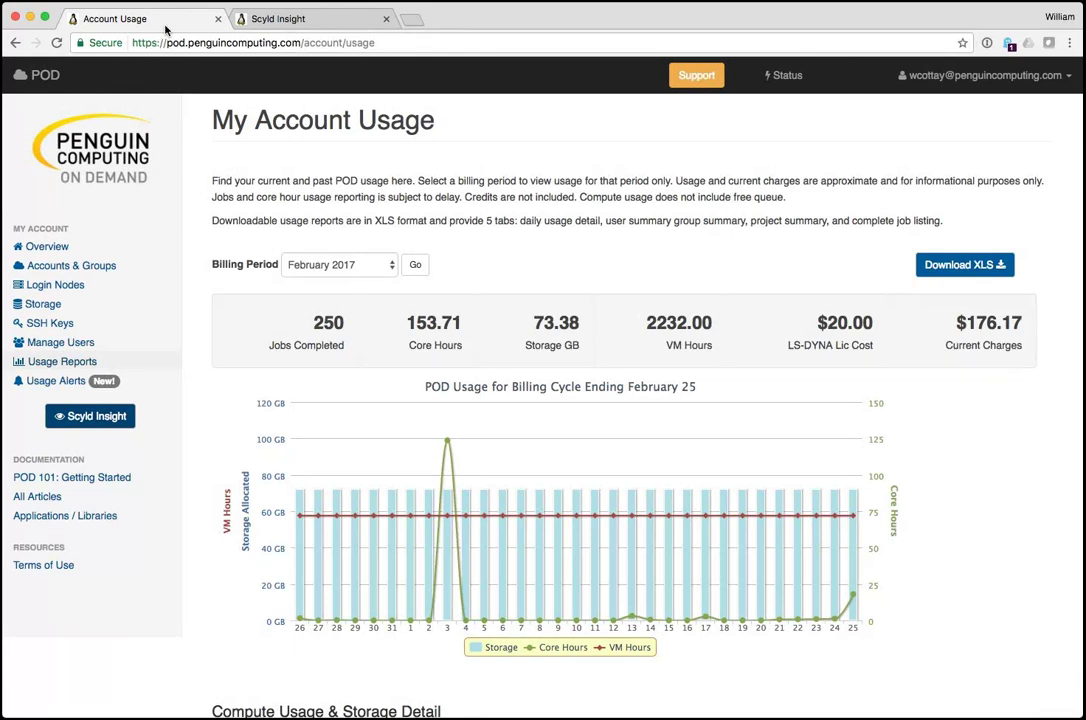
click(310, 18)
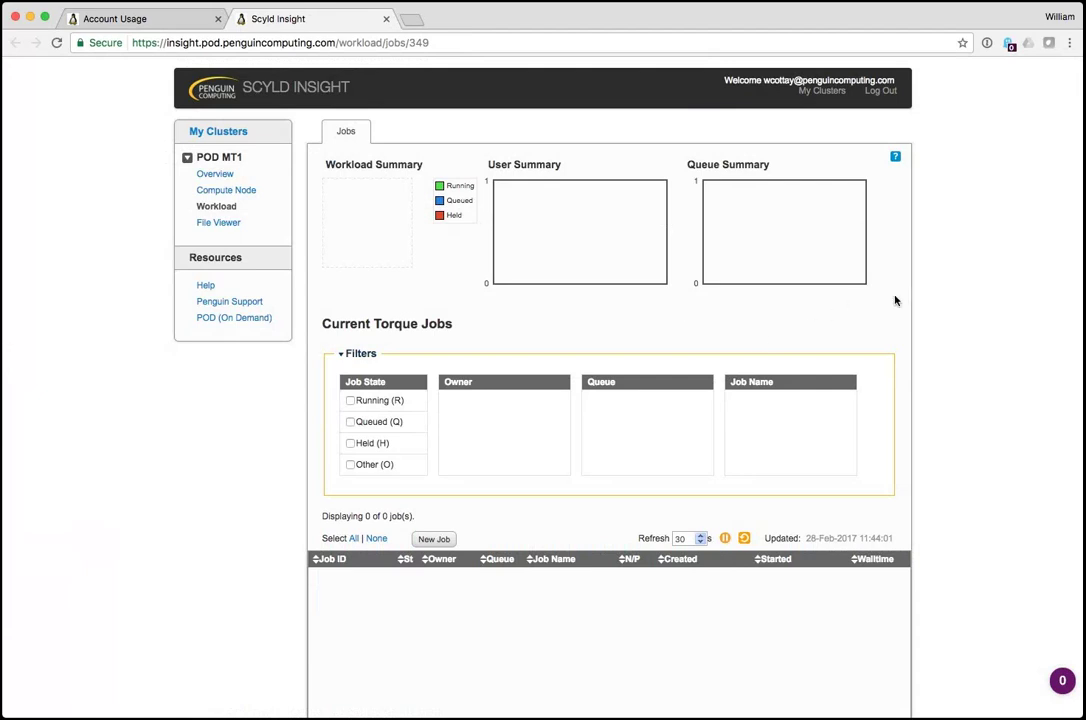
- Open the POD MT1 cluster overview and examine its scheduled cores, scheduled jobs, CPU, memory and network usage charts
click(218, 175)
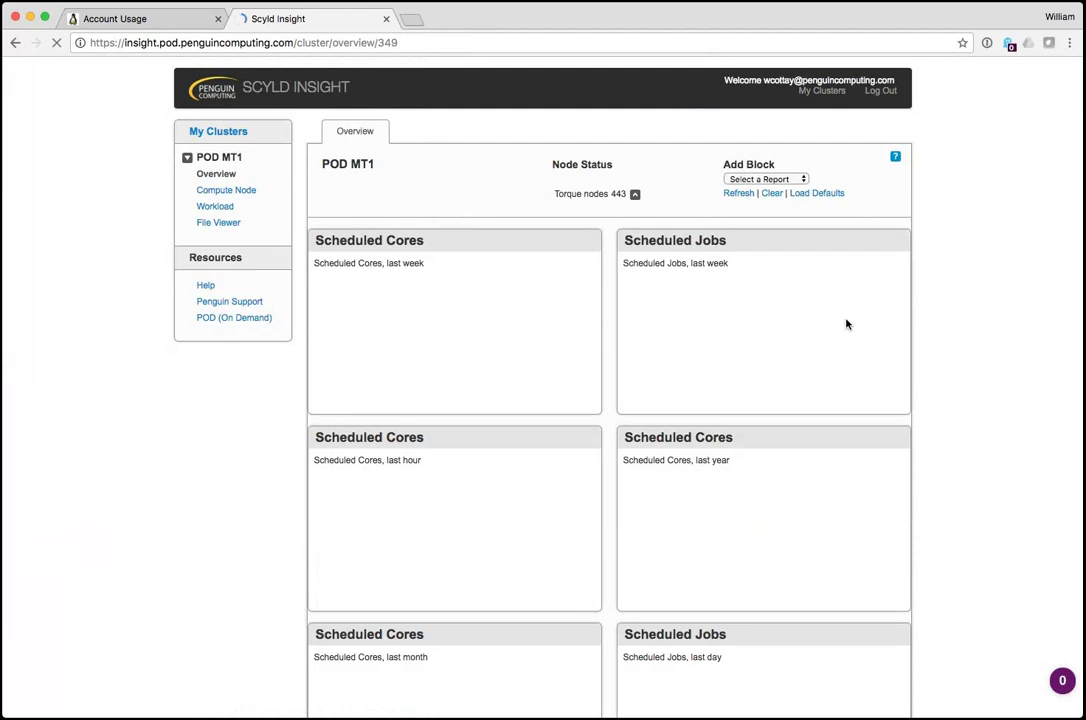
scroll(971, 352, down, 1)
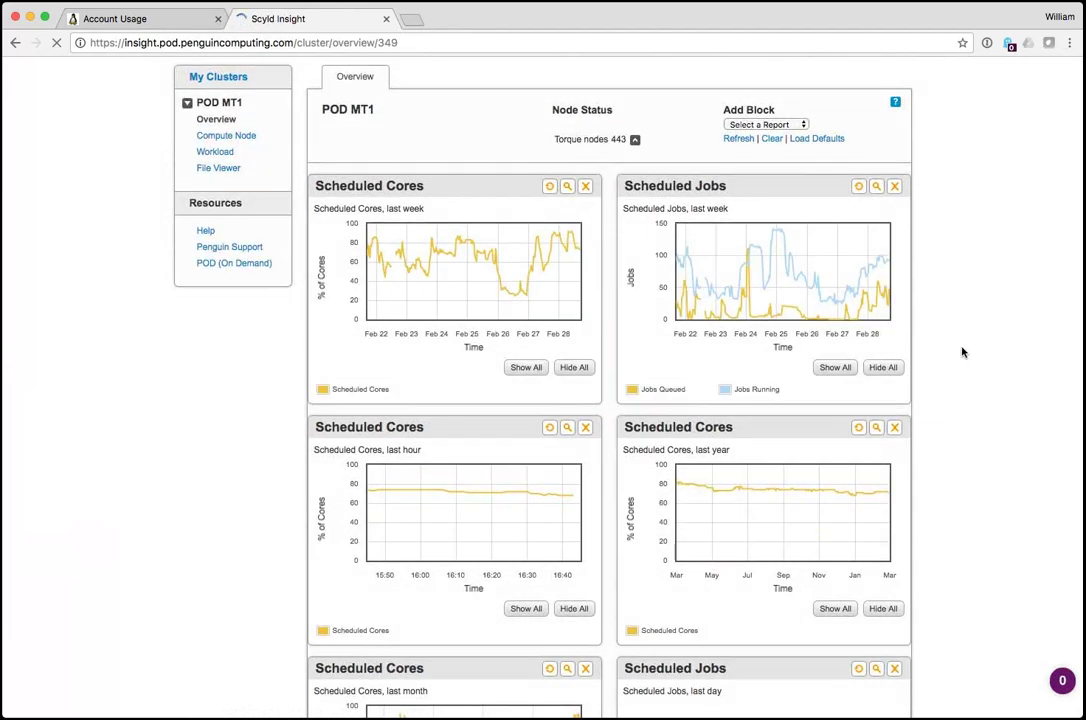
scroll(286, 351, down, 1)
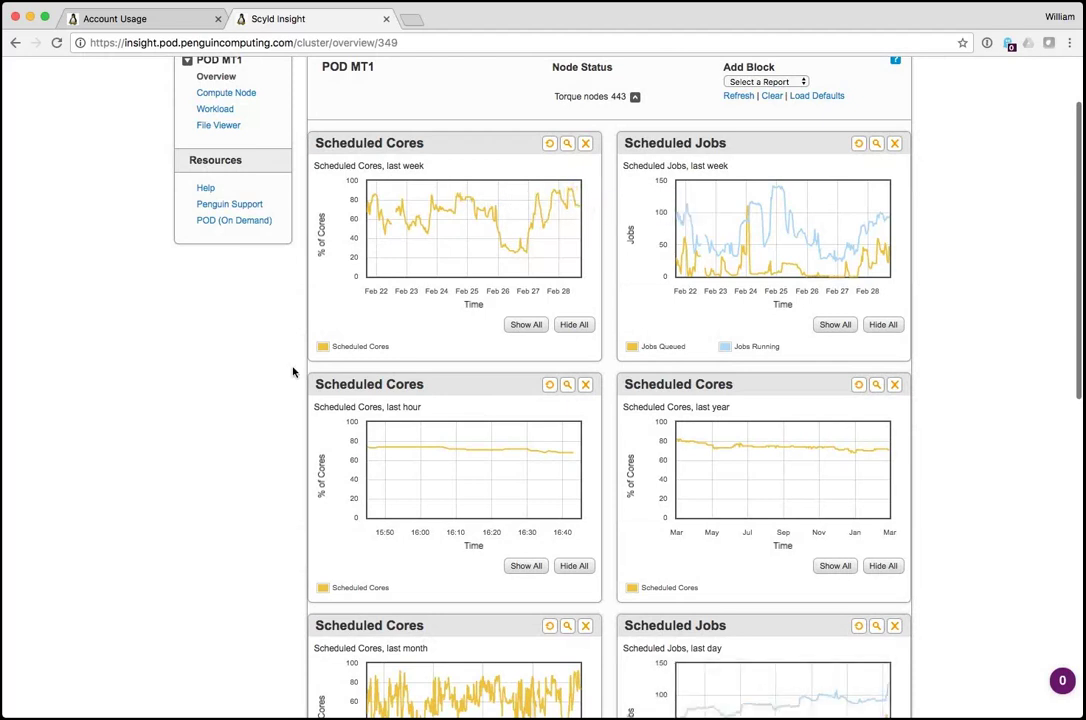
scroll(293, 372, down, 3)
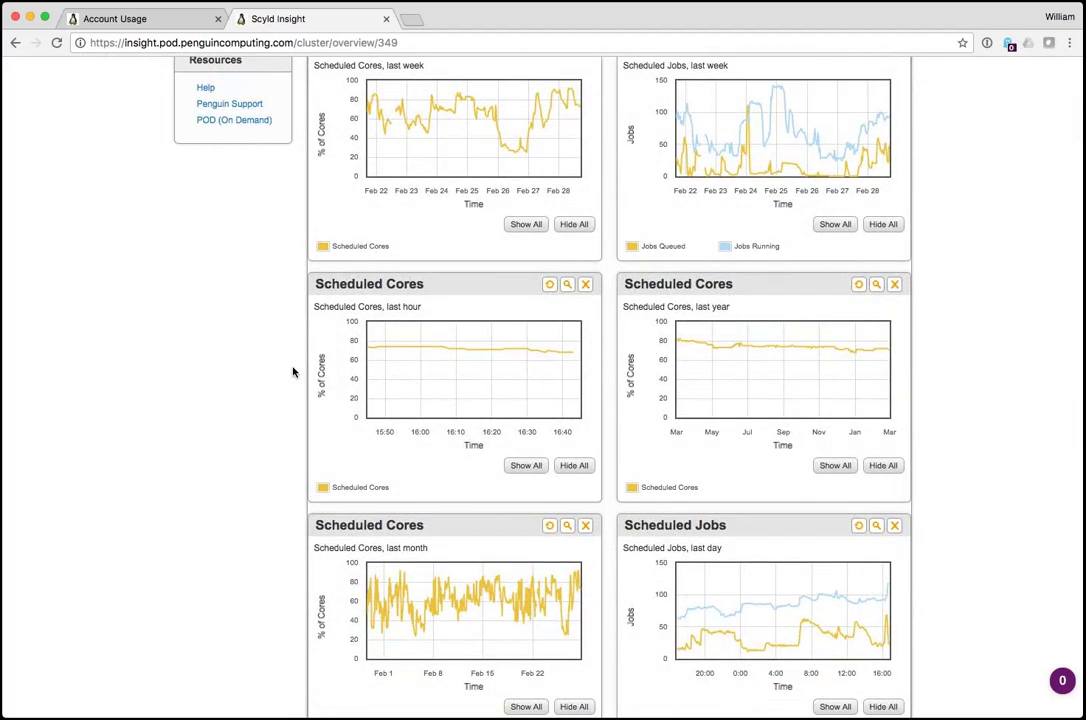
scroll(293, 372, down, 3)
scroll(293, 372, down, 4)
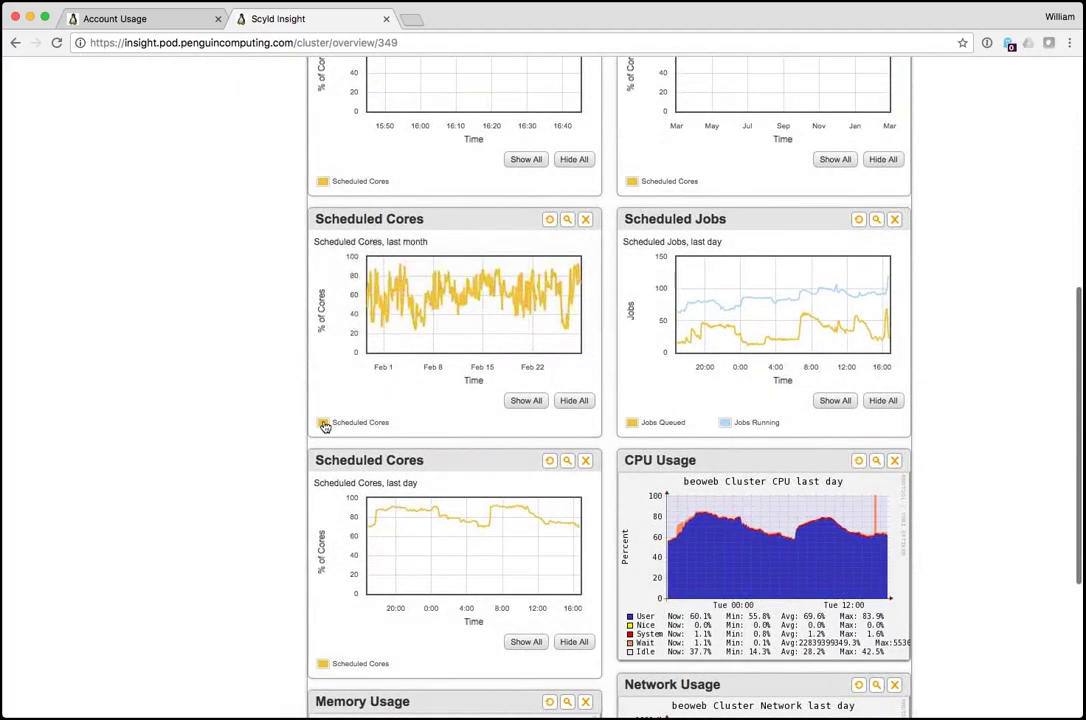
scroll(322, 424, up, 12)
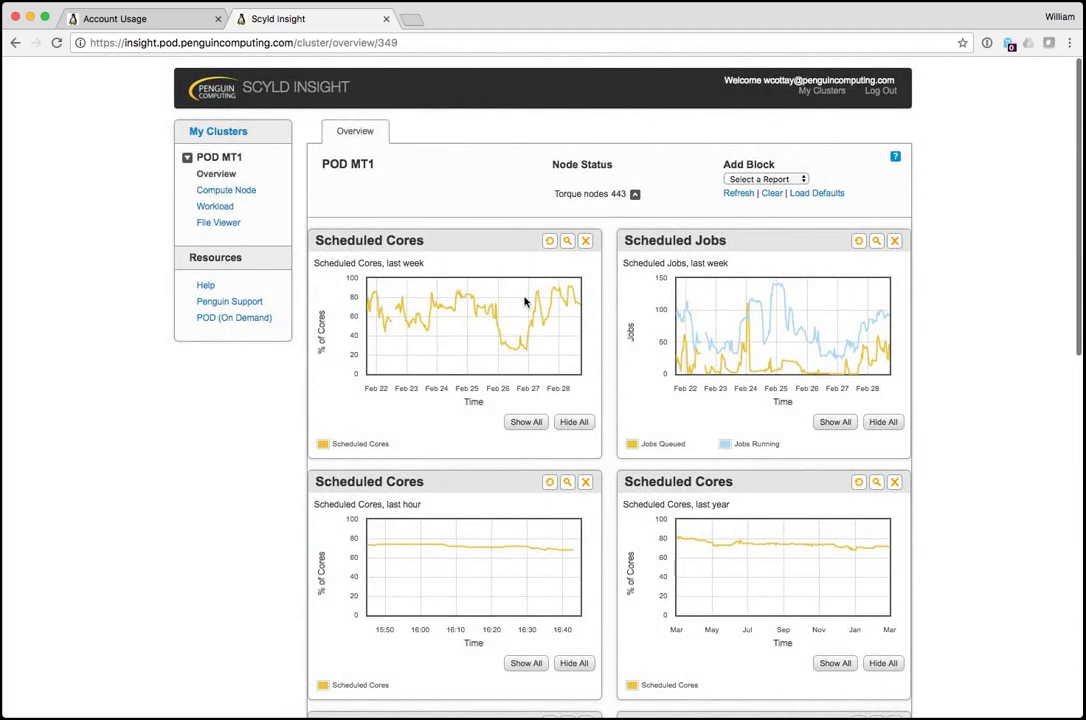
mouse_move(571, 289)
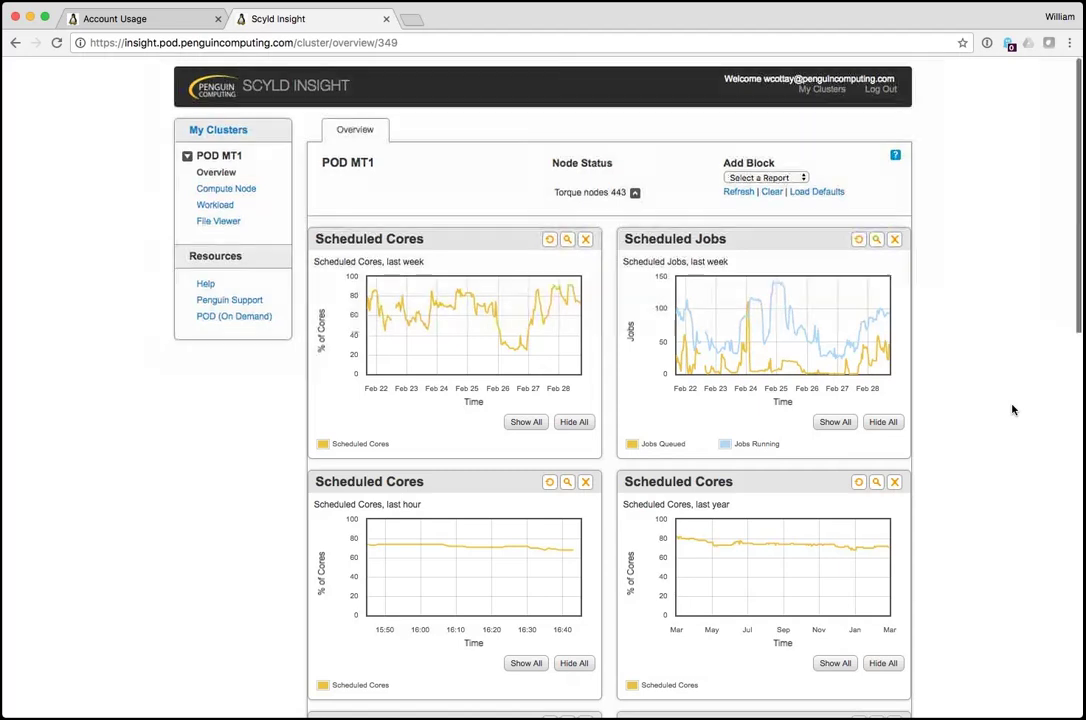
scroll(1012, 410, down, 10)
scroll(1012, 410, down, 5)
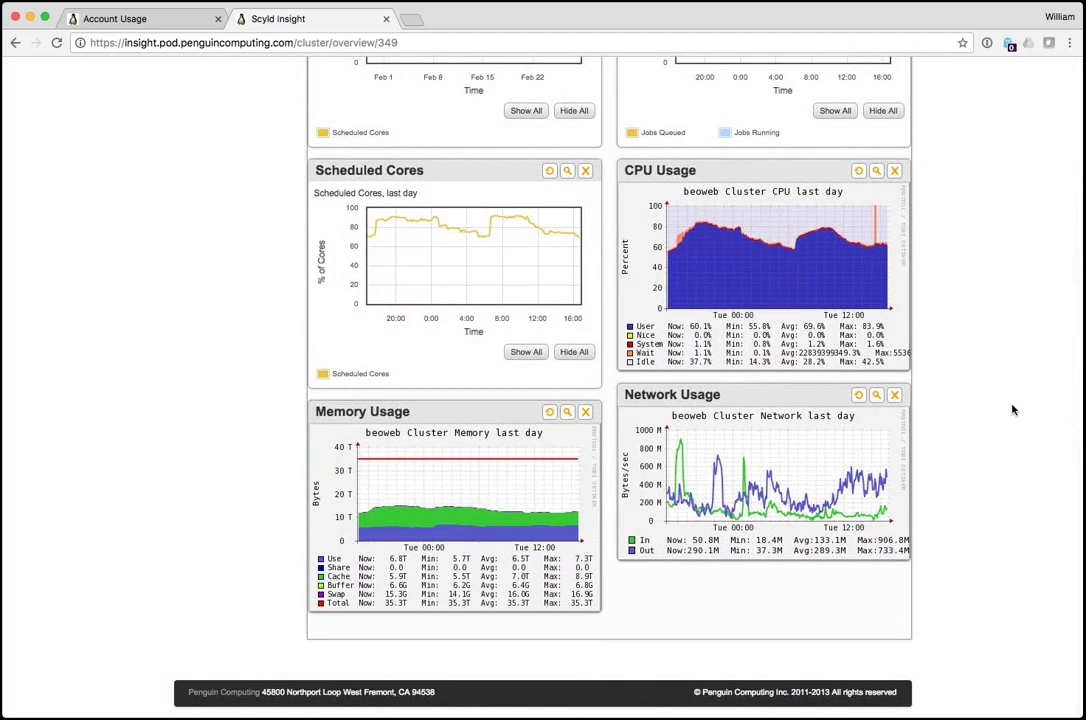
scroll(1012, 410, up, 15)
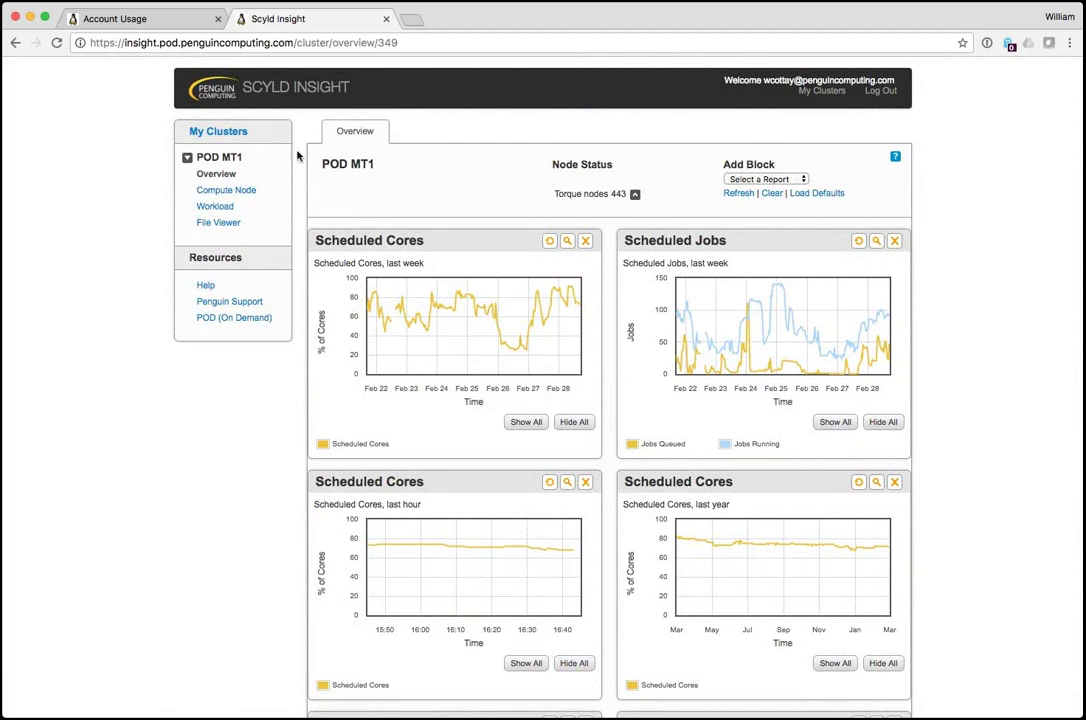
- Open the POD MT1 workload page and start a new job in the Job Submitter
click(214, 206)
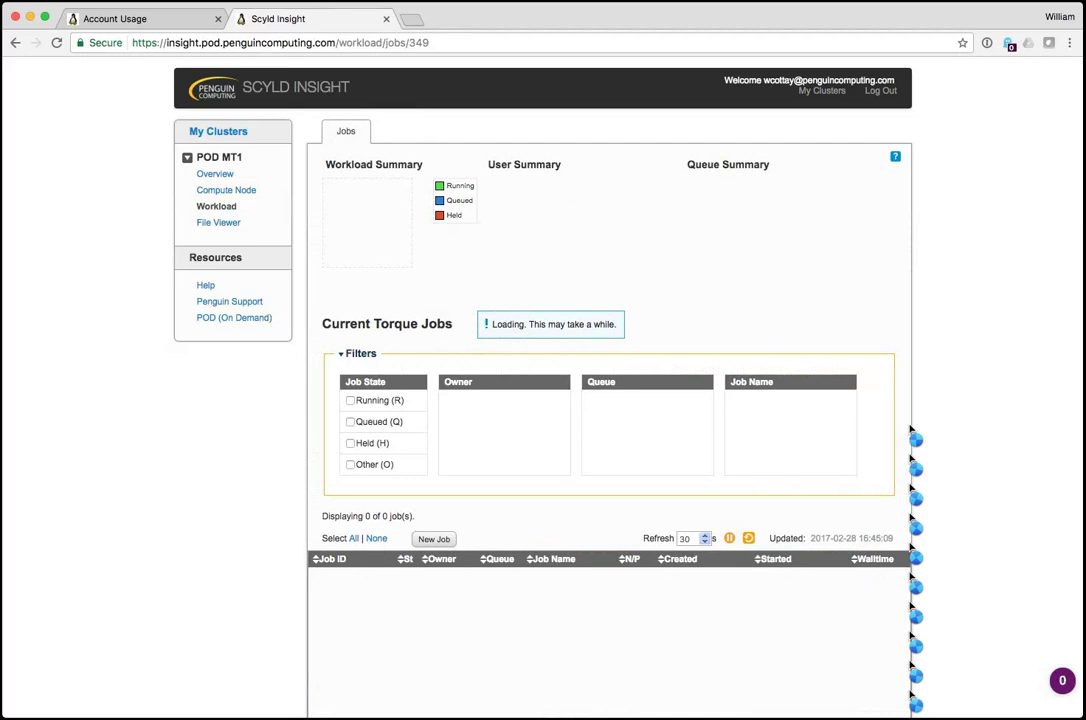
scroll(910, 430, down, 1)
scroll(910, 430, down, 2)
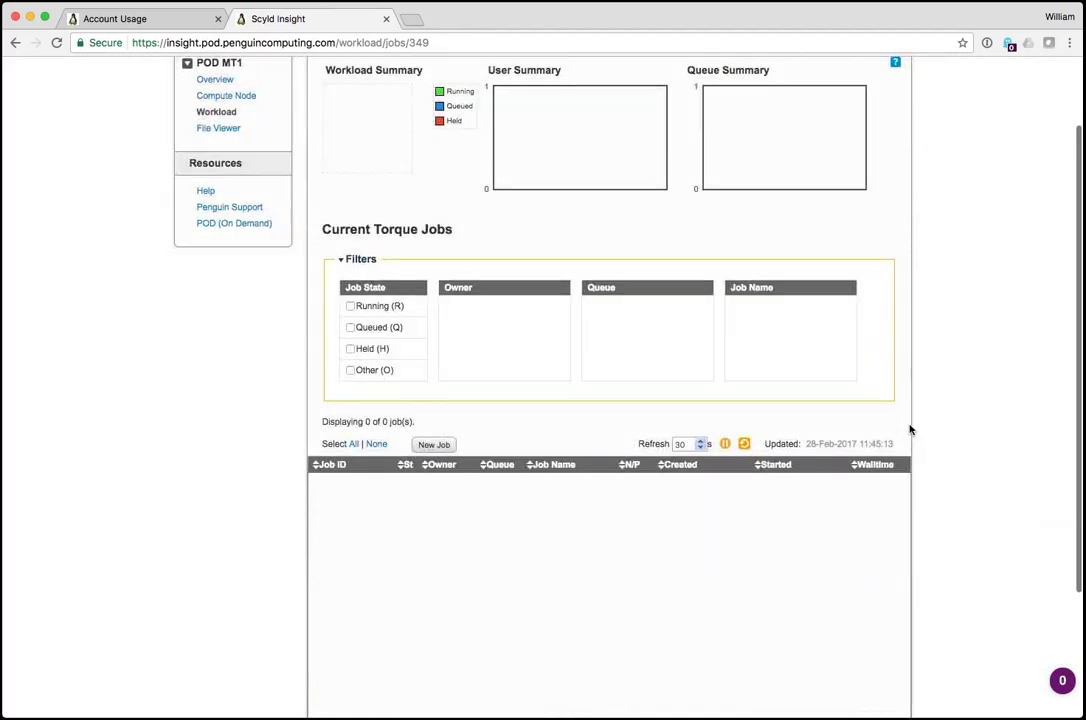
click(434, 434)
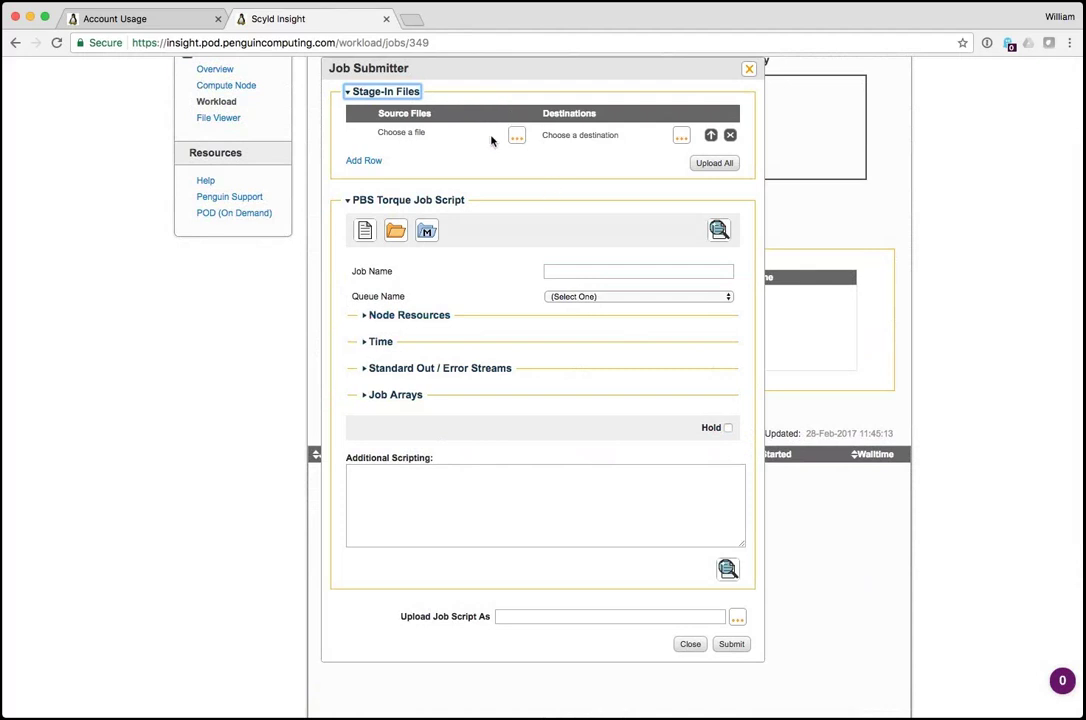
- Load the job script wrf_example_1.sub from the wrf_test folder on the master node filesystem and review its job settings
click(426, 231)
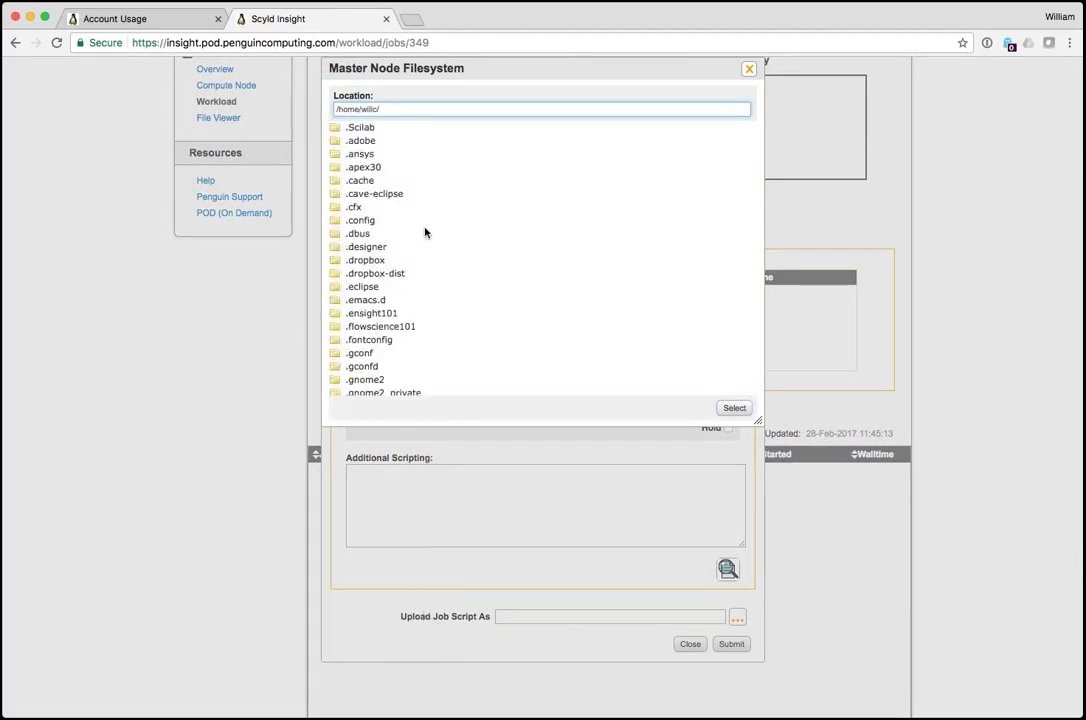
scroll(425, 232, down, 15)
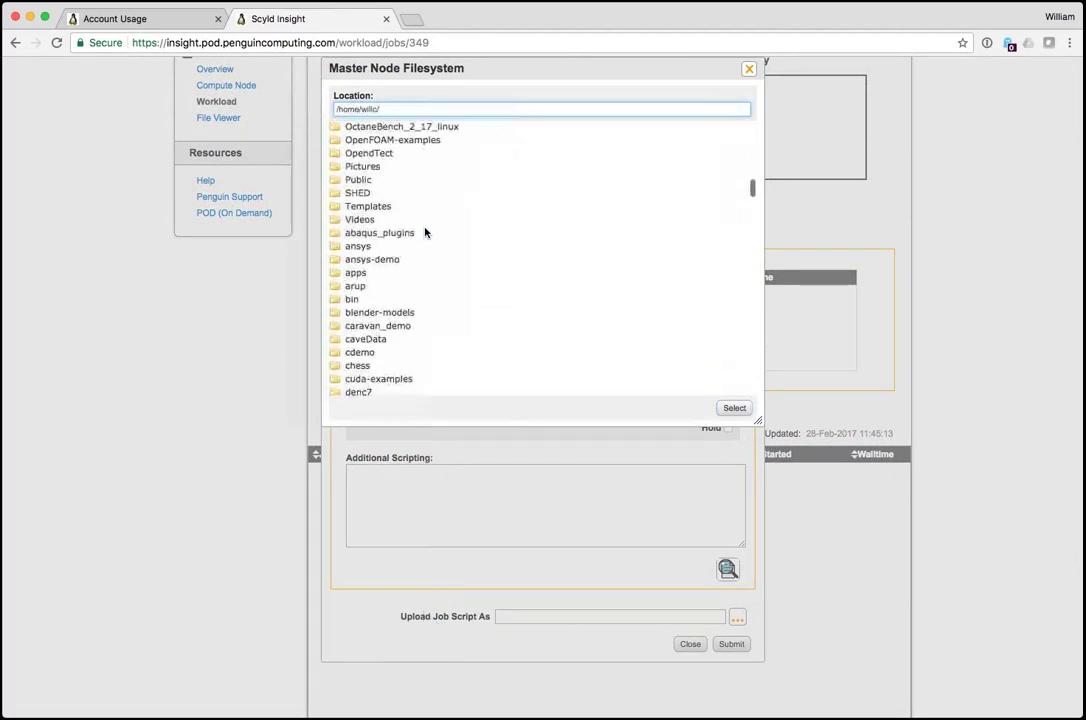
scroll(425, 232, down, 15)
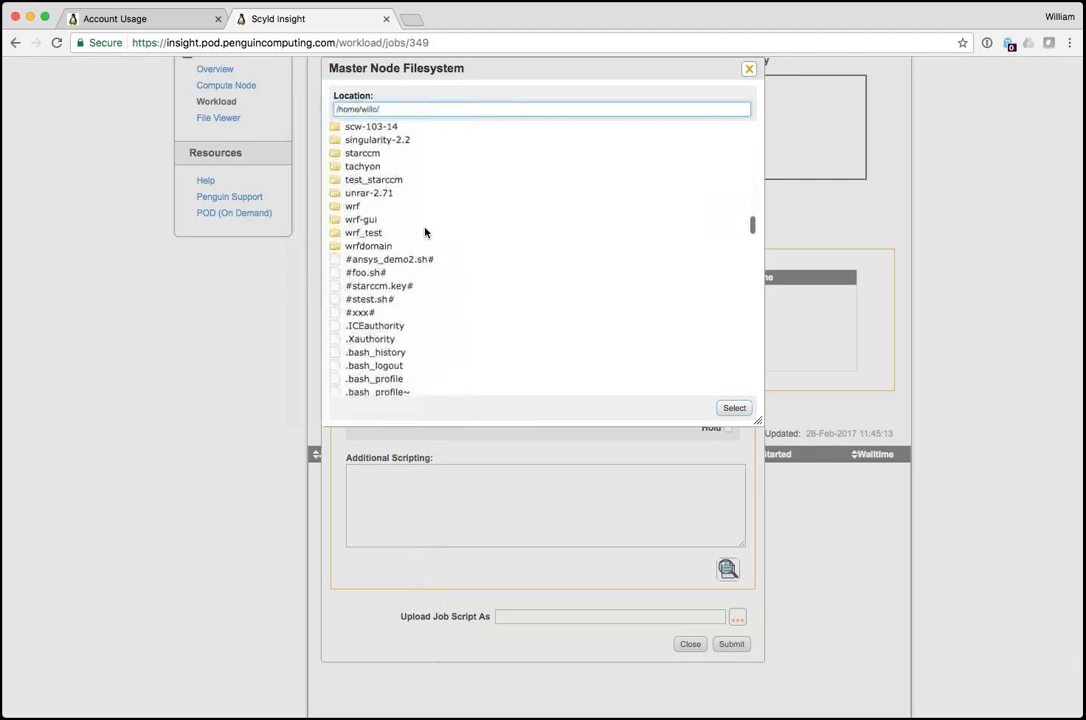
click(355, 232)
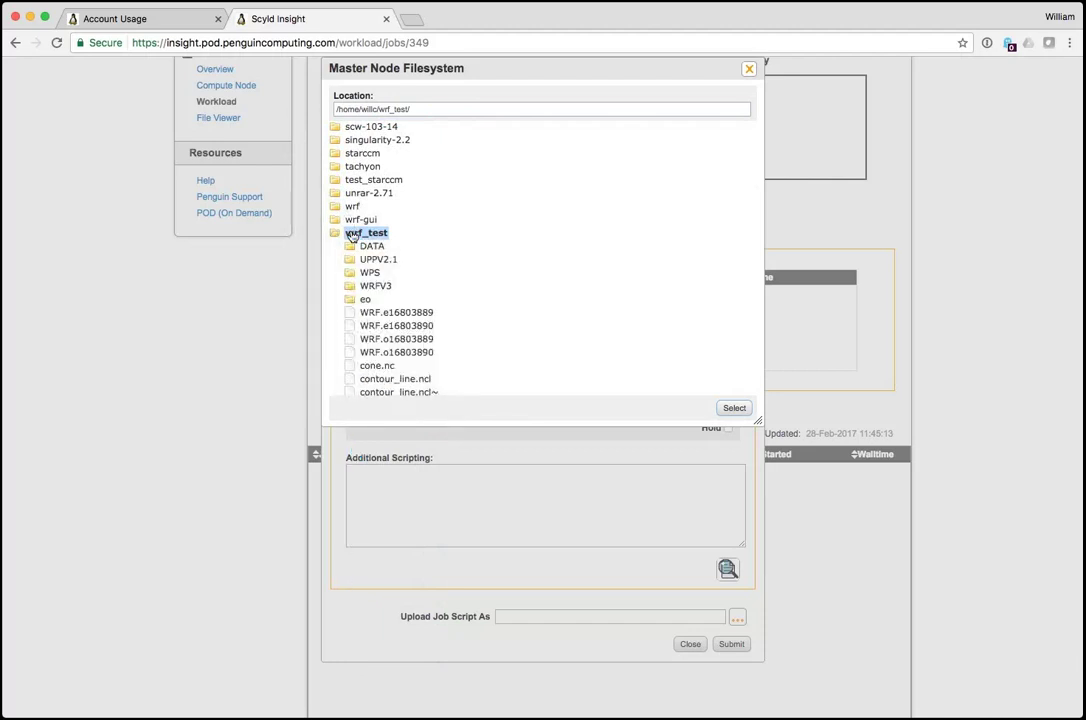
scroll(480, 263, down, 10)
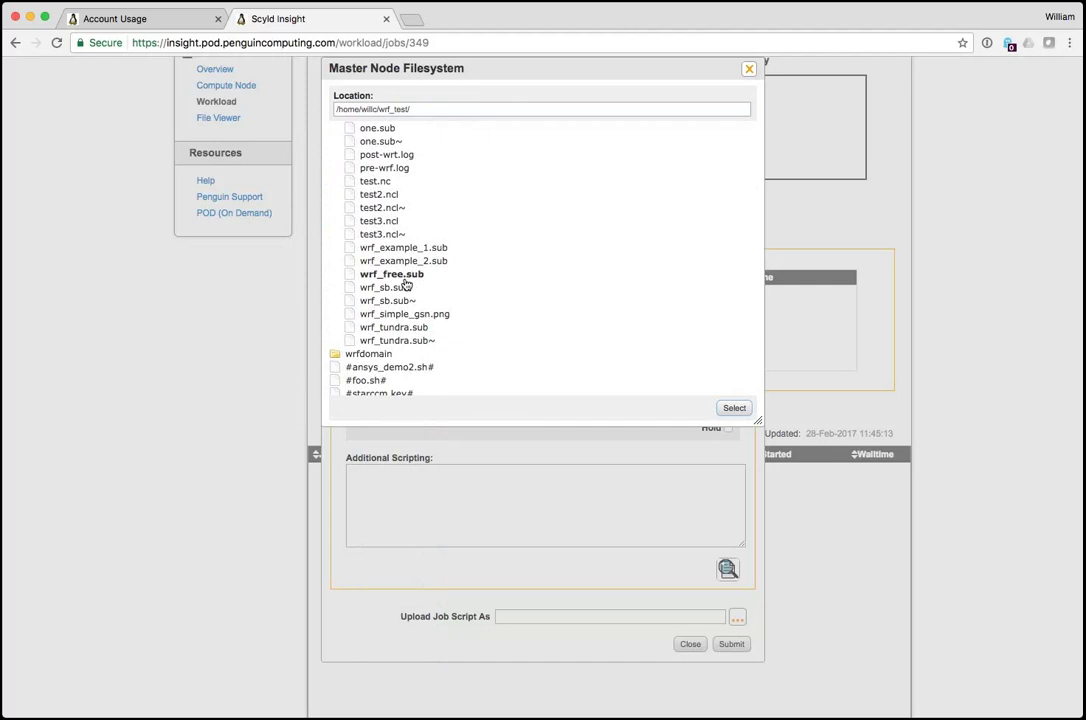
click(402, 247)
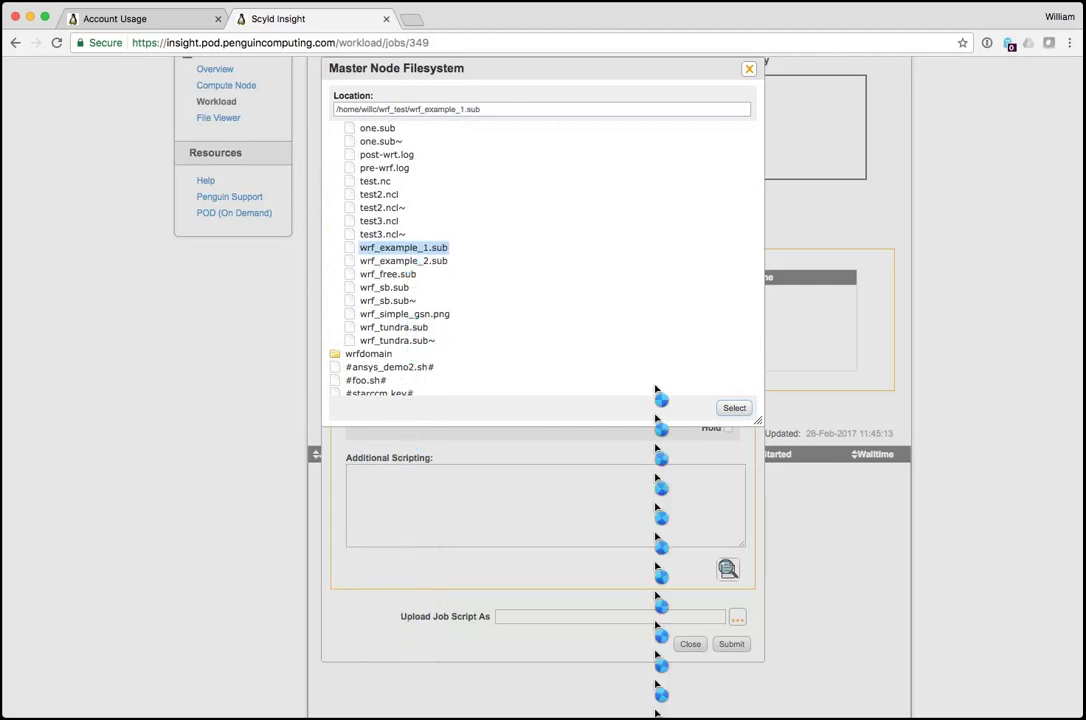
click(732, 407)
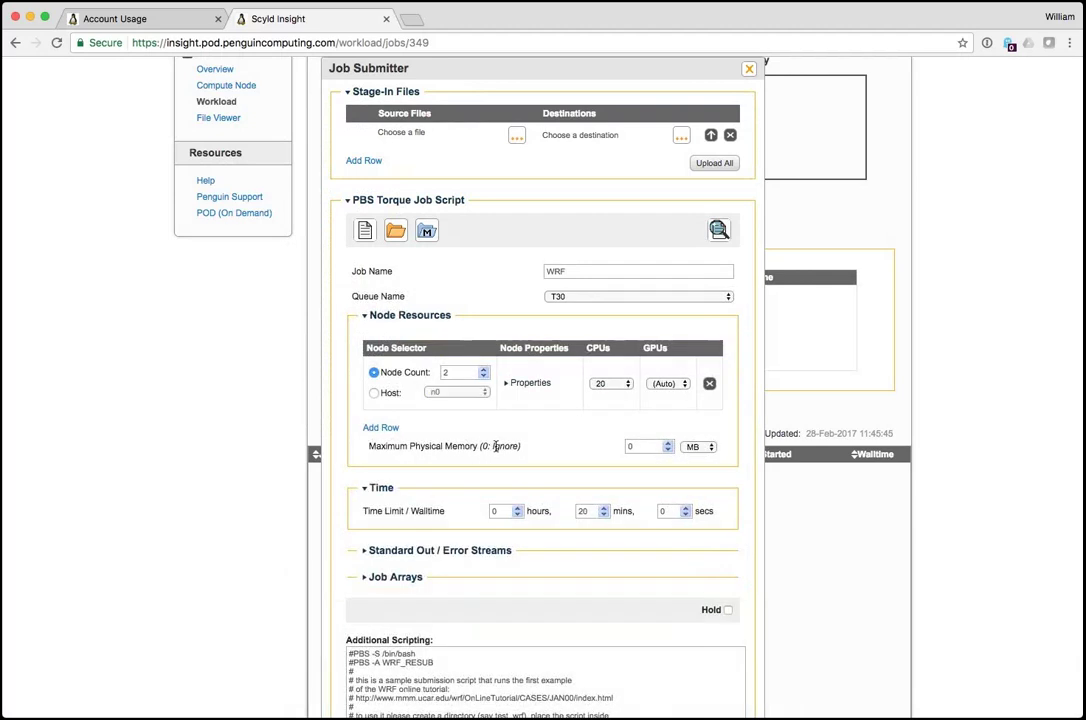
scroll(495, 446, down, 1)
scroll(495, 446, down, 1)
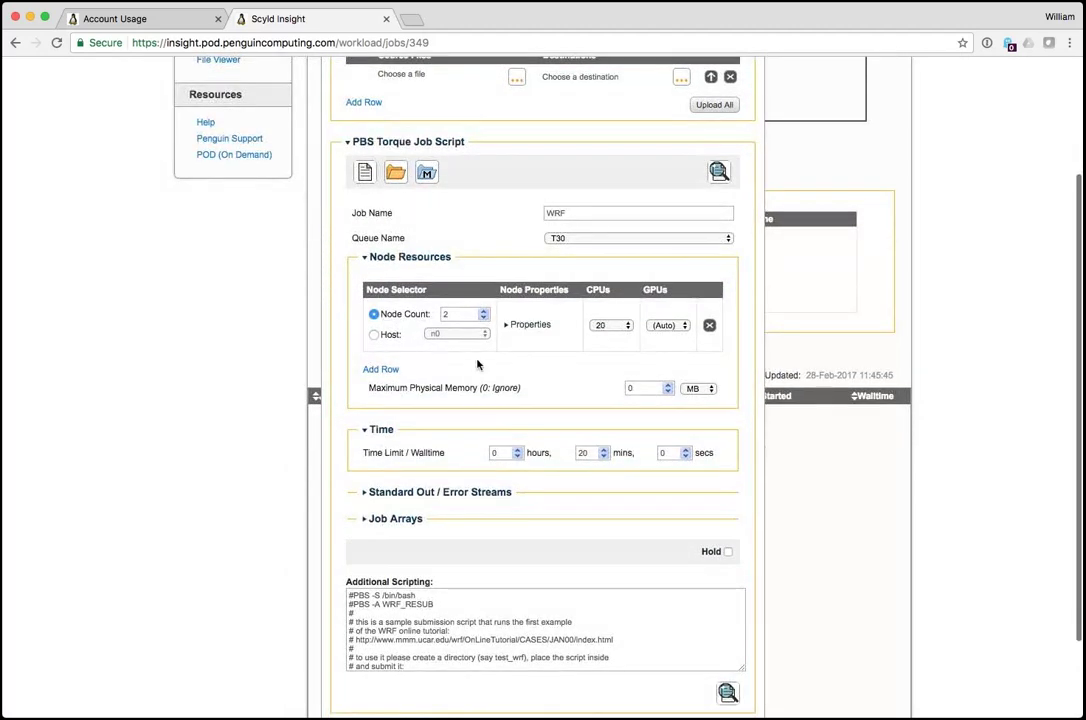
scroll(492, 351, up, 4)
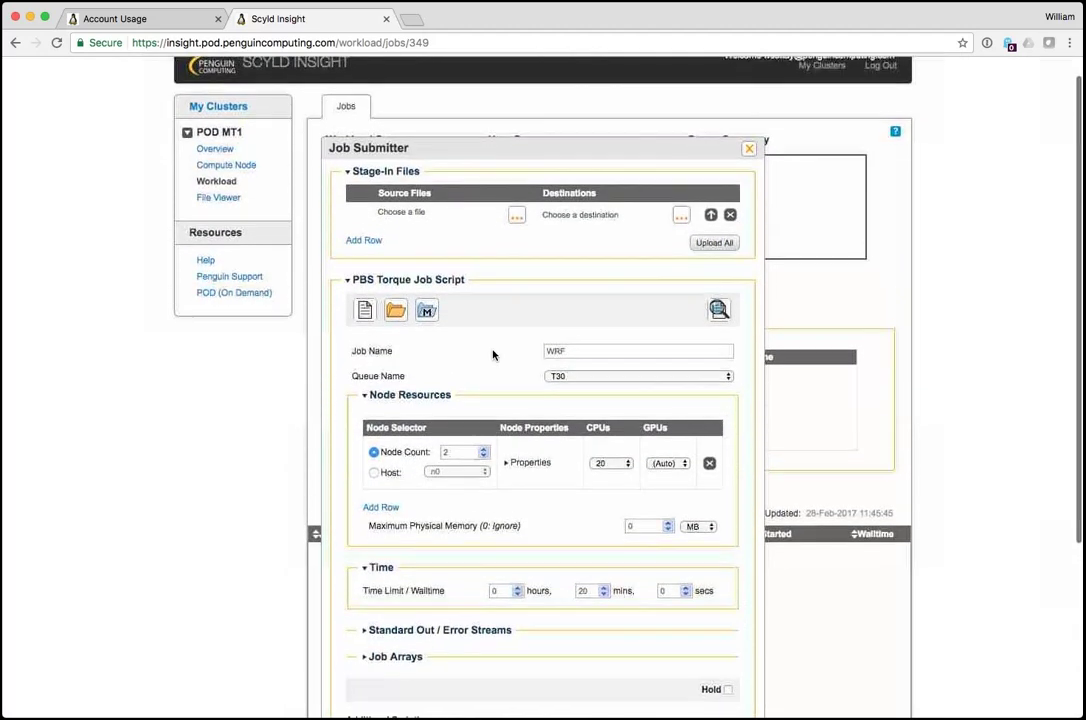
- Set the WRF job's queue to H30 and its CPUs per node to 16
scroll(492, 355, down, 2)
scroll(492, 355, down, 1)
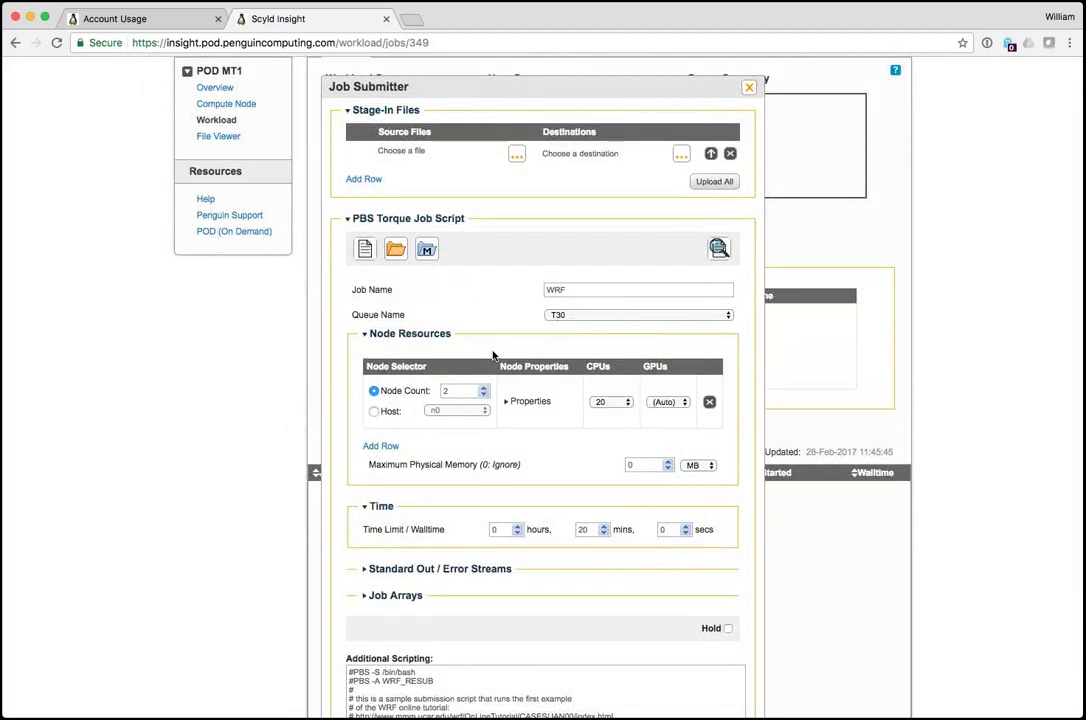
click(724, 315)
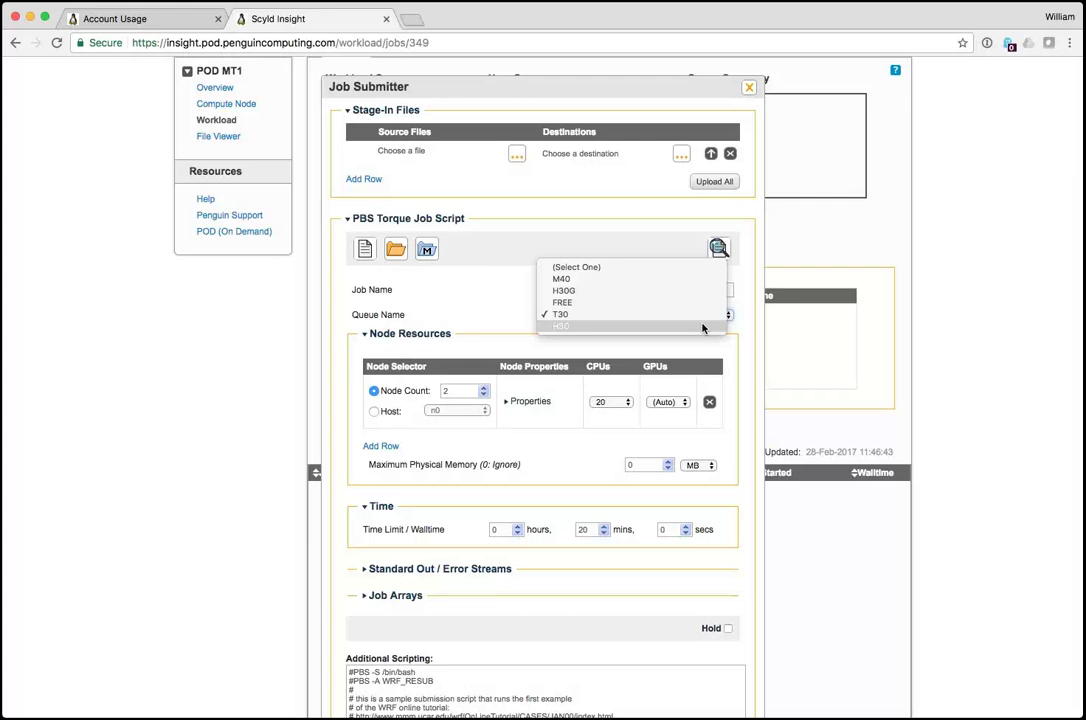
click(635, 328)
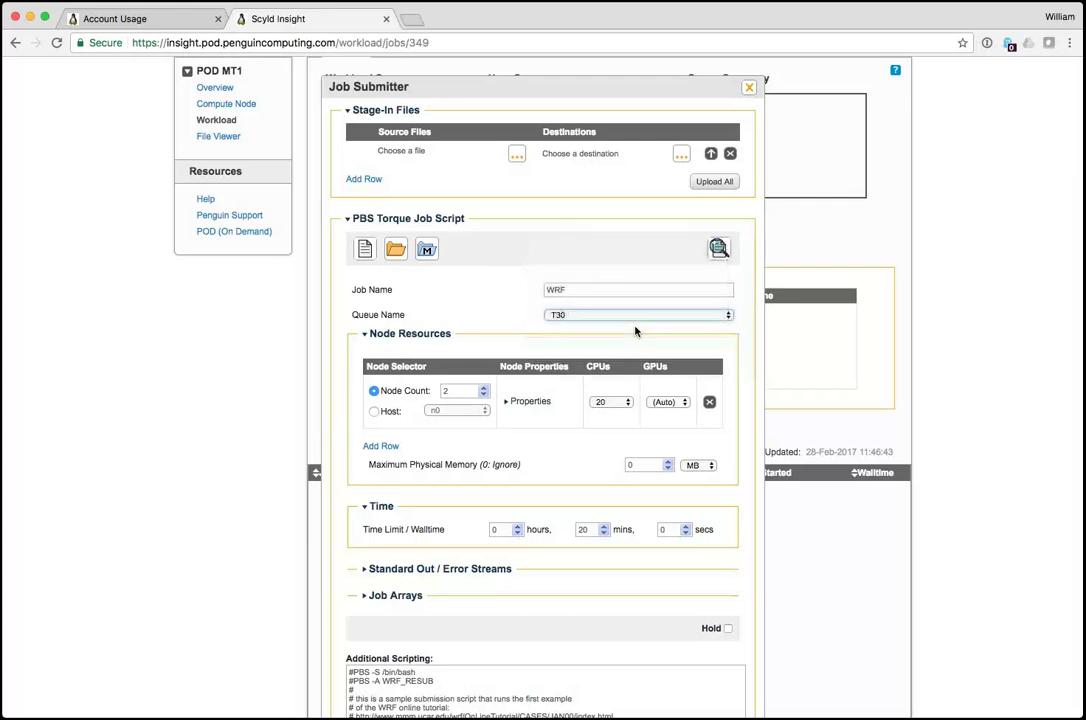
click(629, 401)
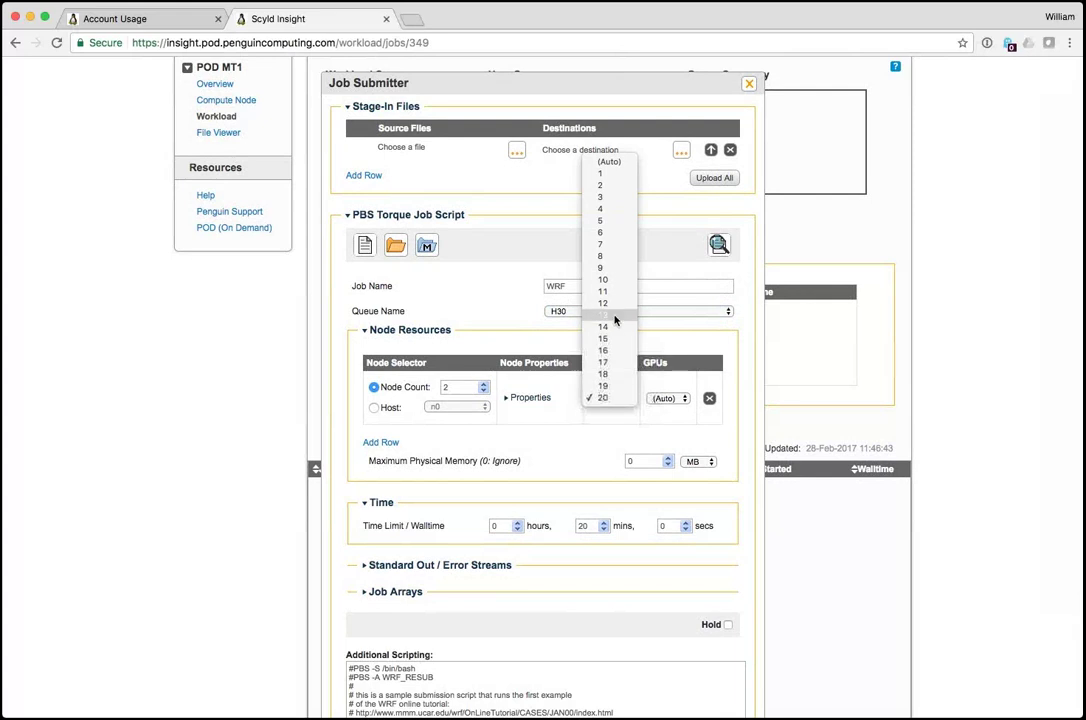
click(604, 350)
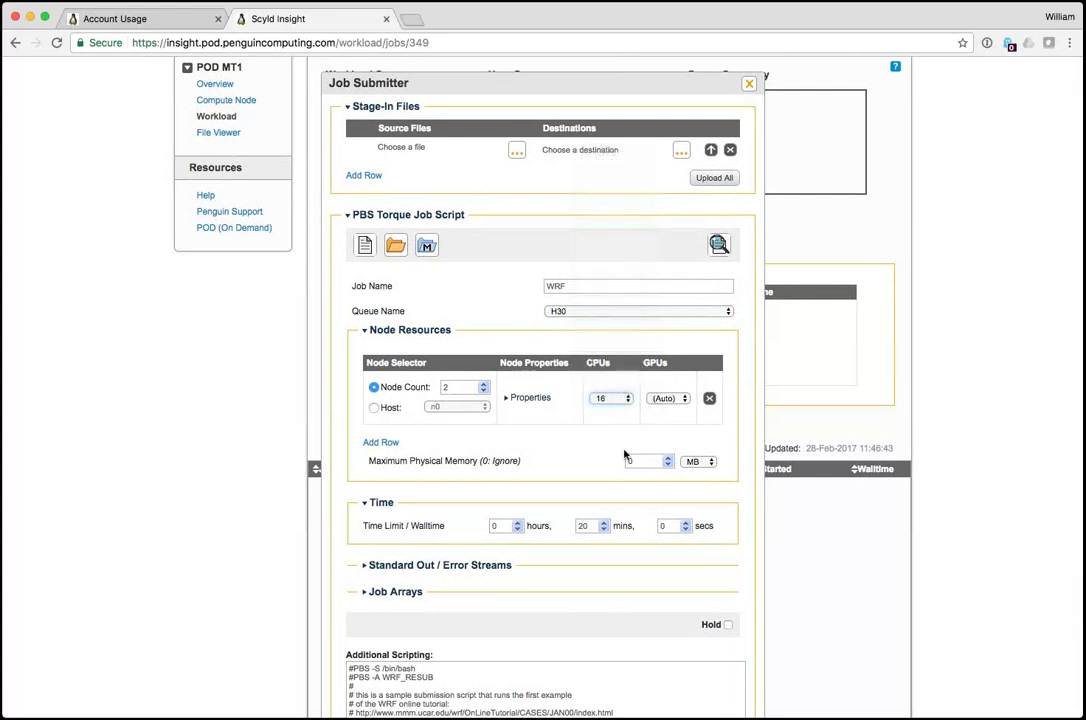
- Review the job's additional scripting down to its end, and submit the job, overwriting the existing wrf_example_1.sub file
scroll(605, 456, down, 3)
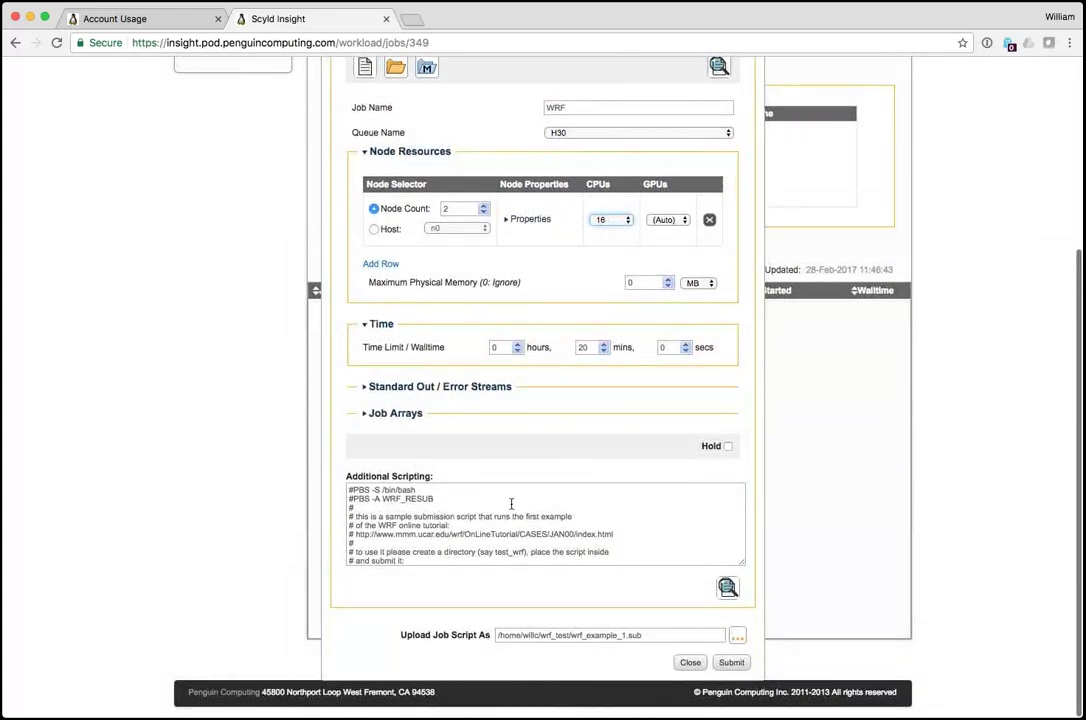
scroll(490, 505, down, 5)
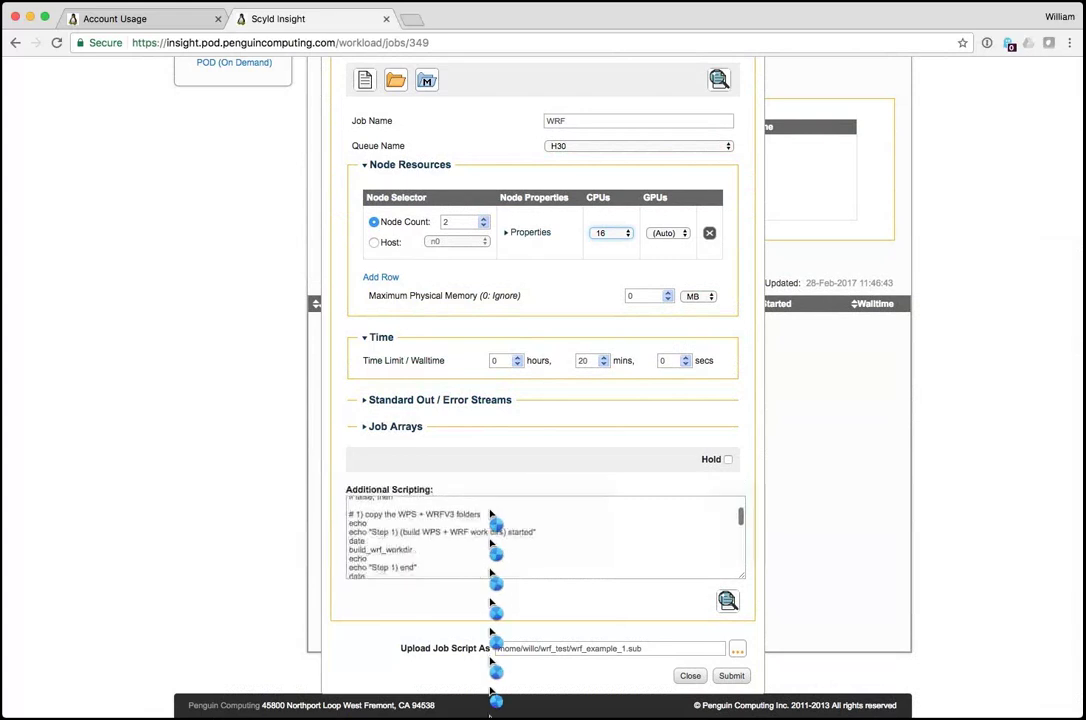
scroll(490, 514, down, 10)
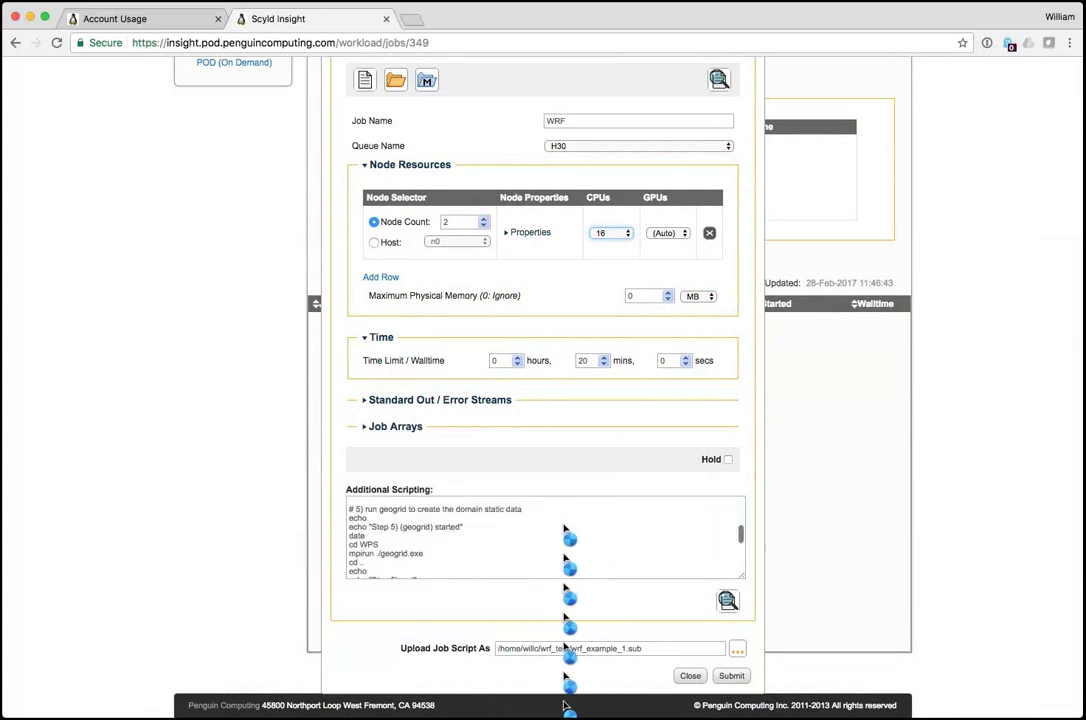
scroll(565, 525, down, 15)
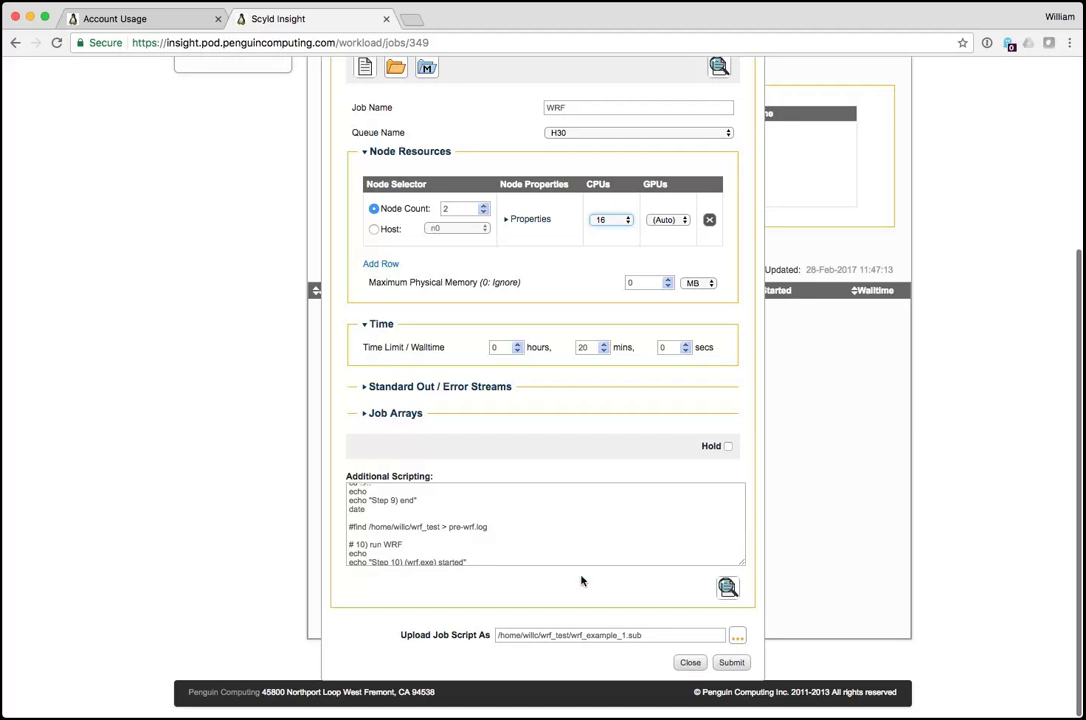
scroll(579, 533, down, 10)
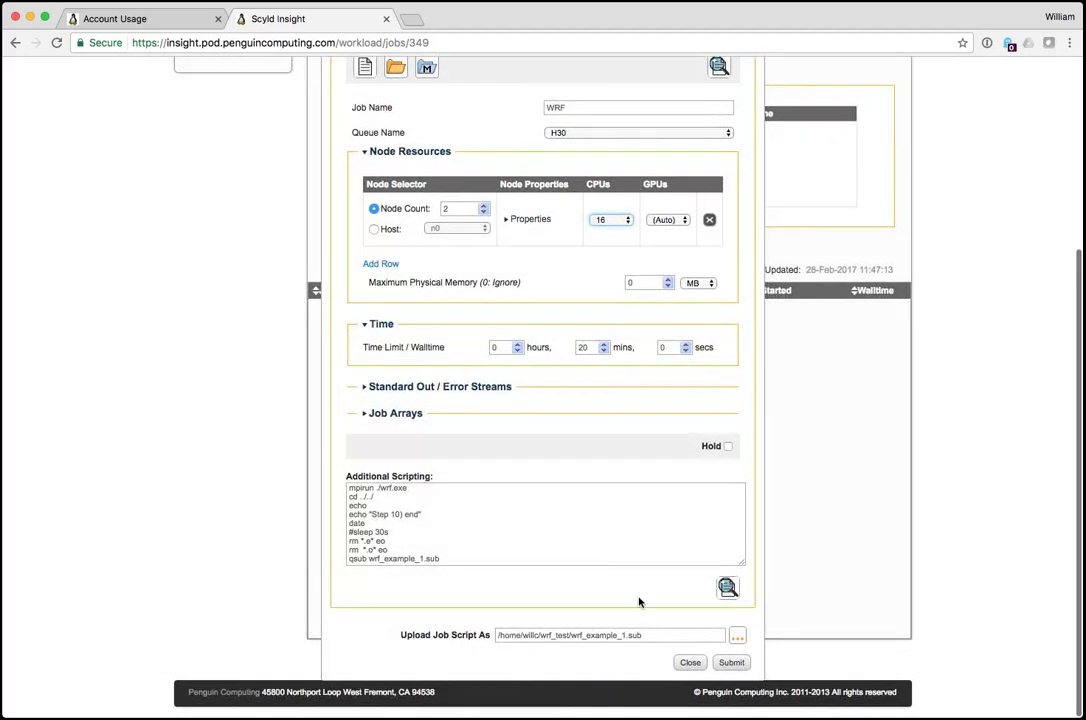
click(735, 663)
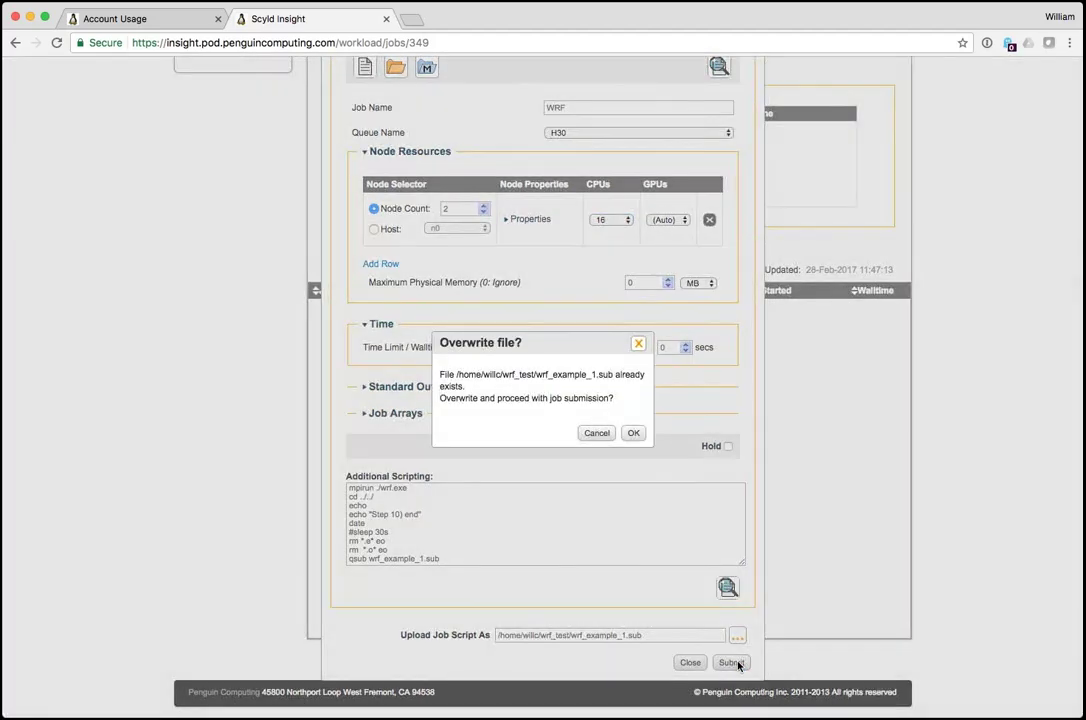
click(633, 433)
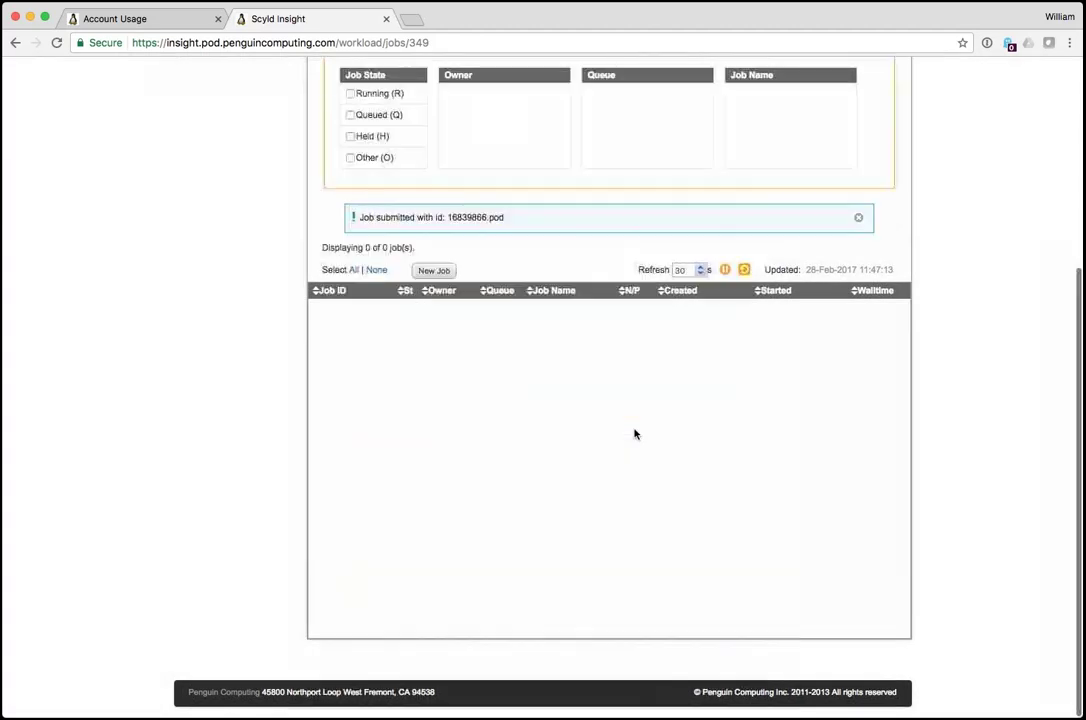
scroll(355, 700, up, 8)
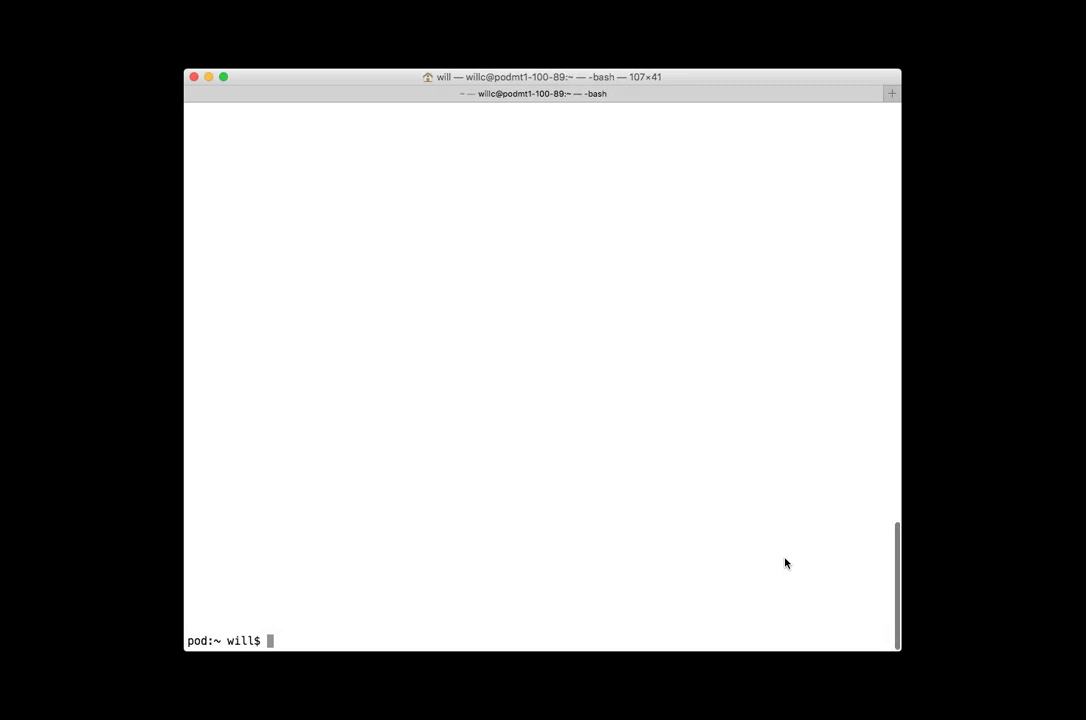
- In the terminal, connect to the cluster login node with ssh pod and list the jobs with qstat
text(ssh pod)
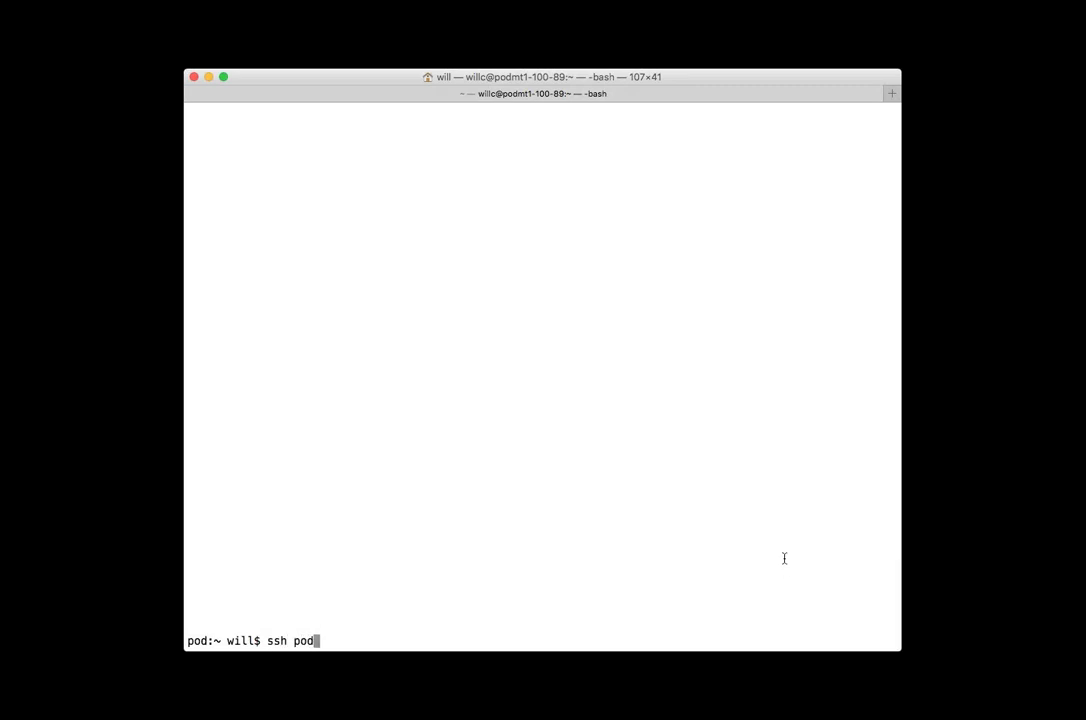
key(Return)
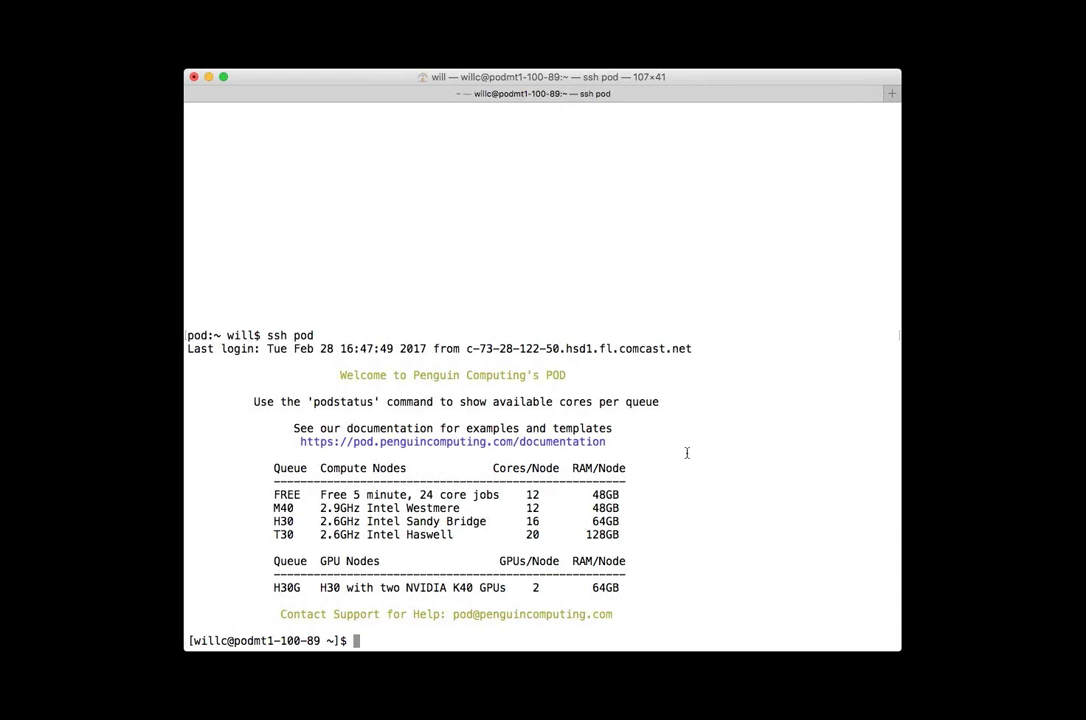
text(qstat)
key(Return)
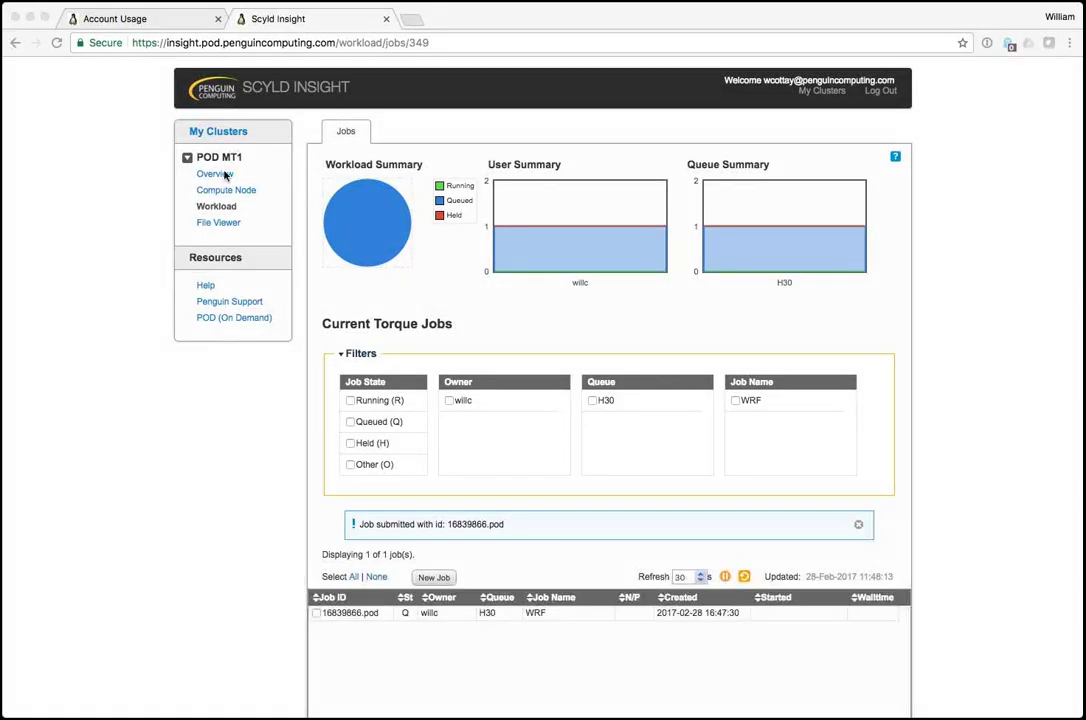
- Switch back to Scyld Insight in the browser and examine the compute nodes' memory and CPU usage in the Node Grid
click(584, 22)
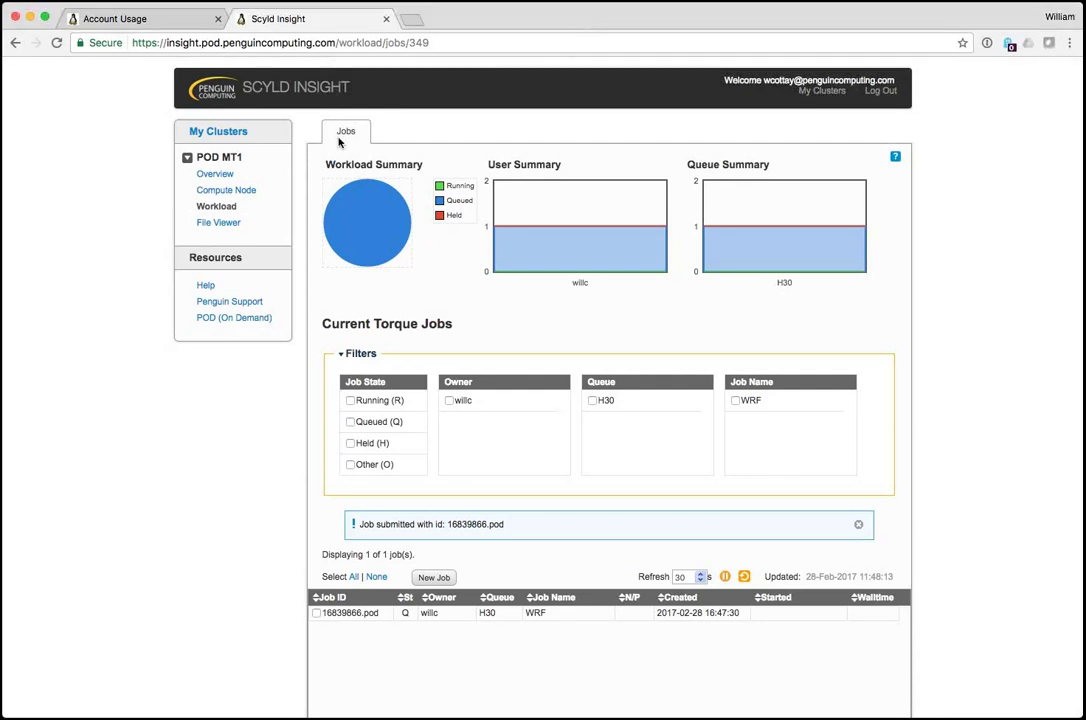
click(229, 197)
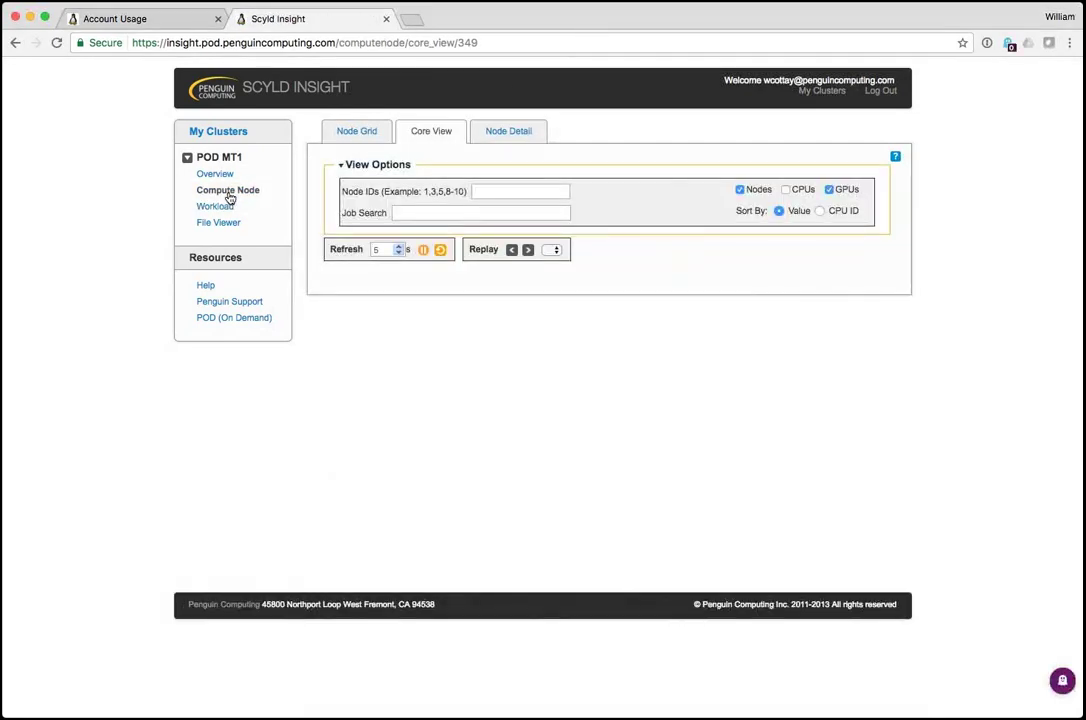
click(368, 132)
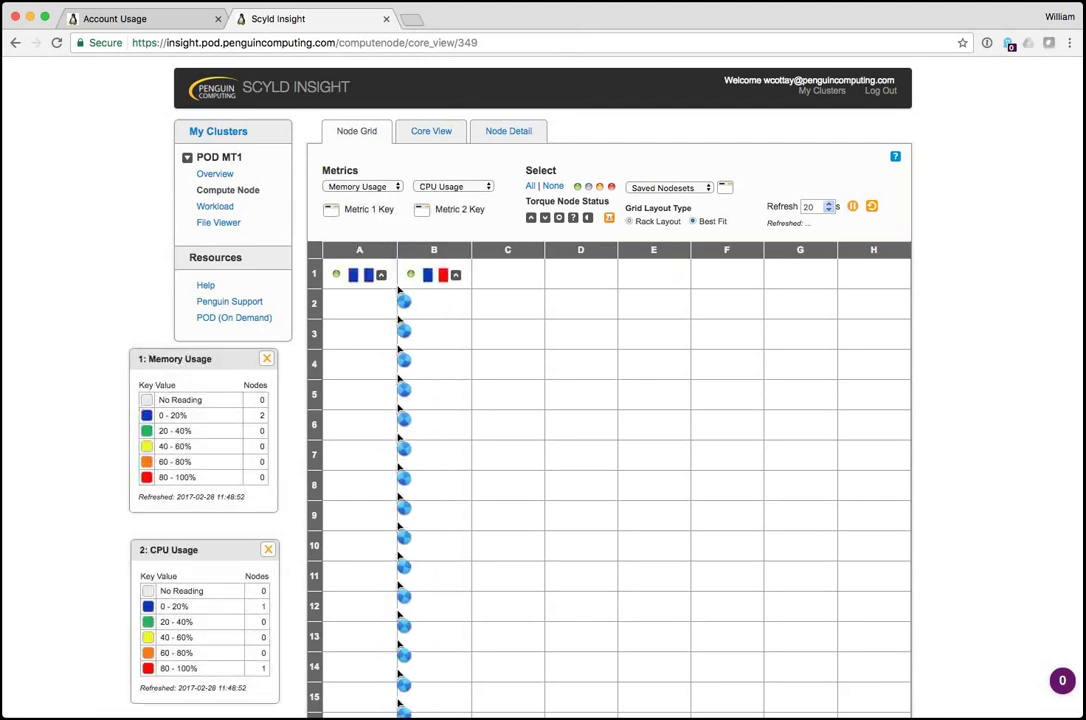
mouse_move(393, 285)
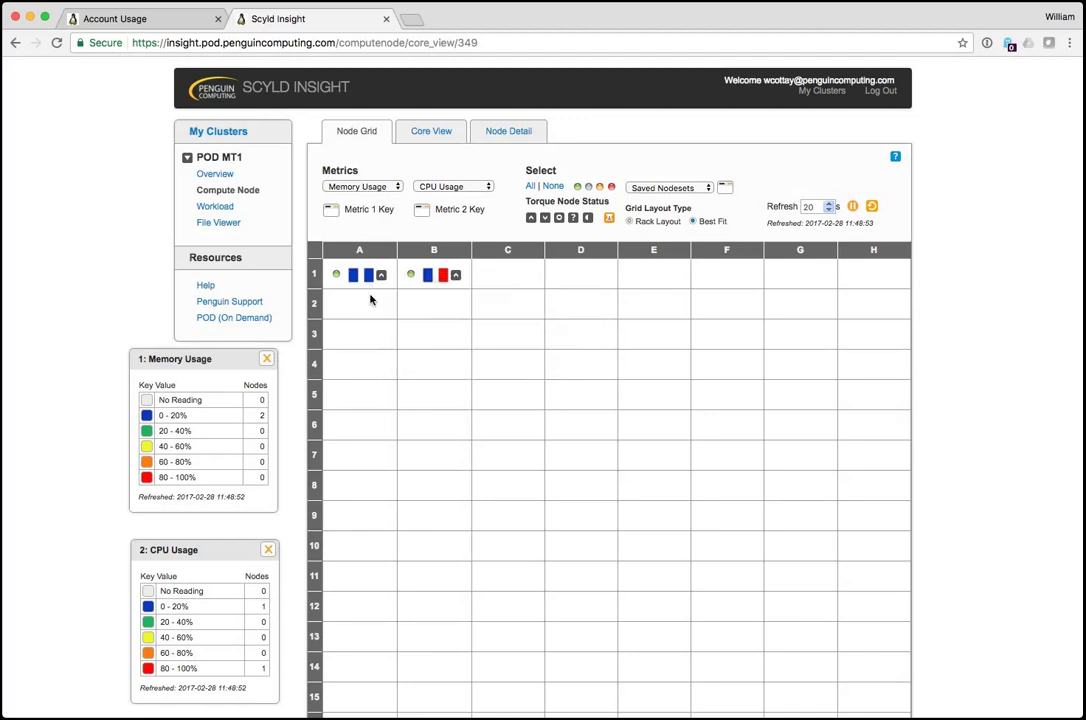
mouse_move(443, 281)
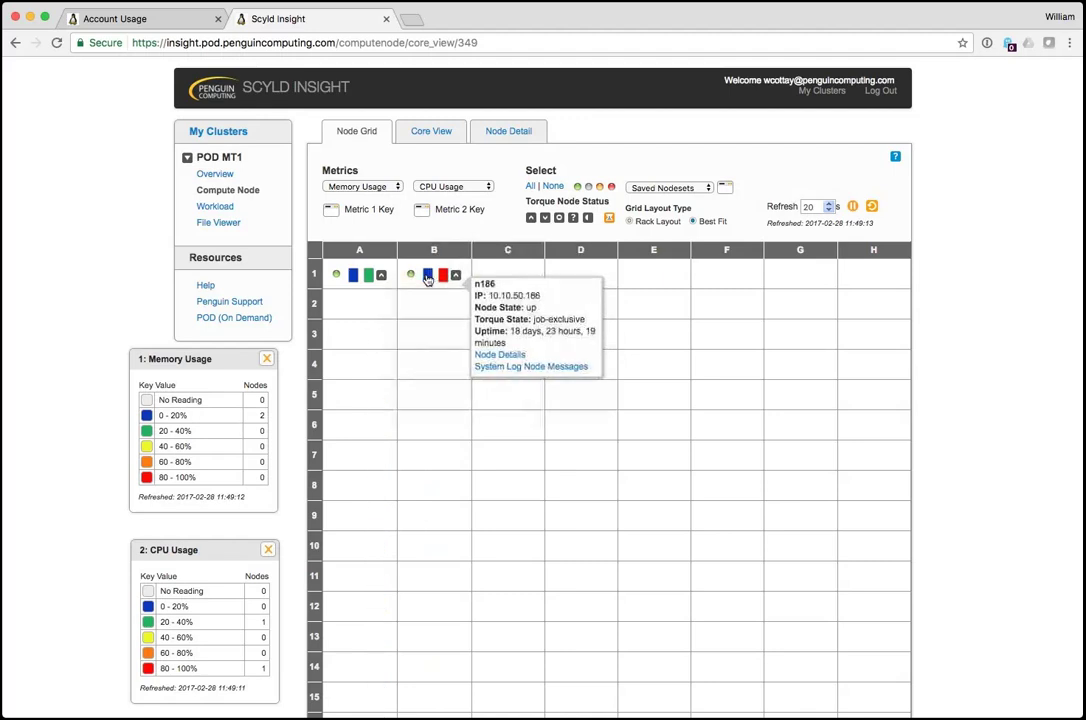
- Examine node utilization in the Core View with individual CPUs shown for nodes n163 and n186
click(429, 134)
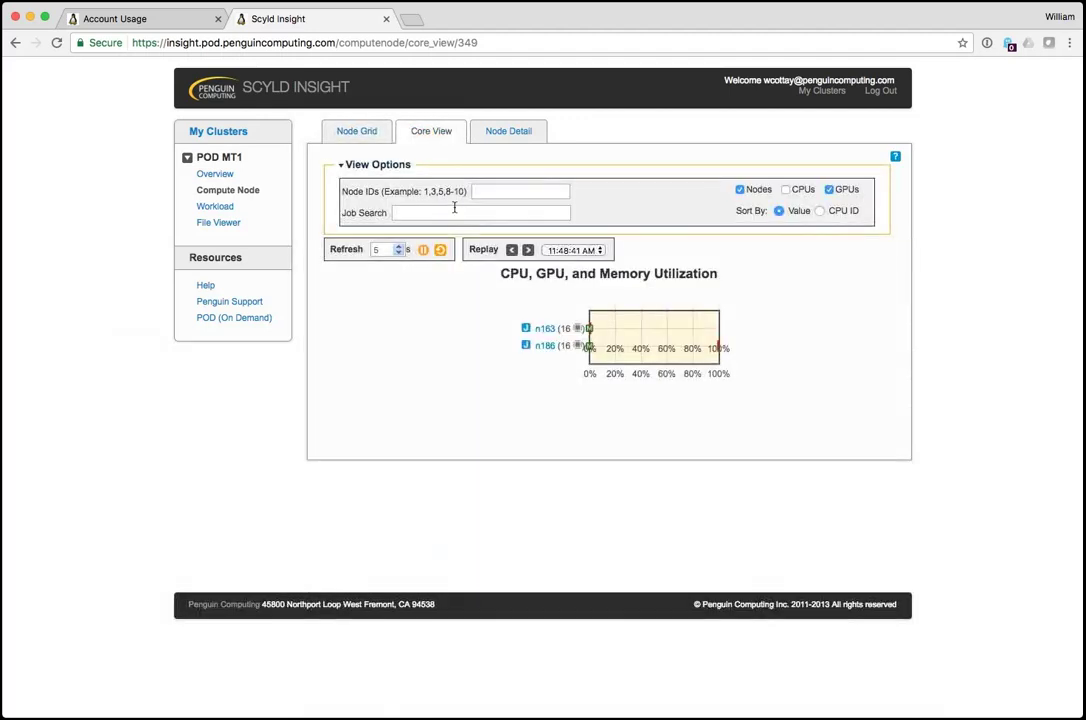
mouse_move(588, 330)
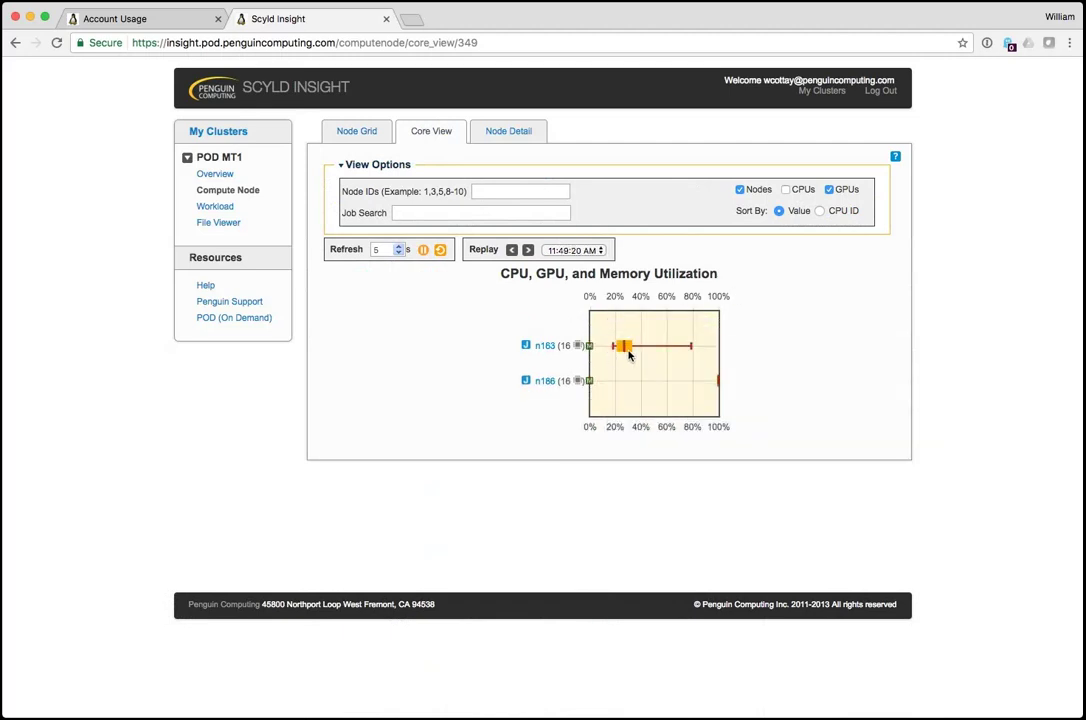
click(785, 189)
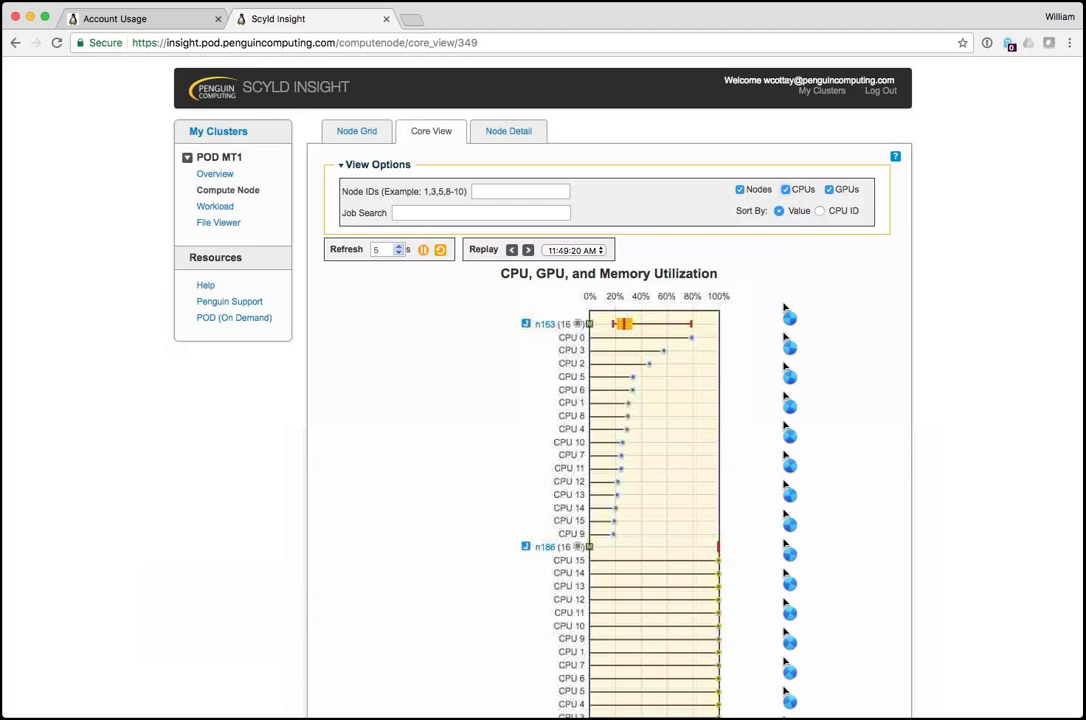
scroll(692, 695, down, 4)
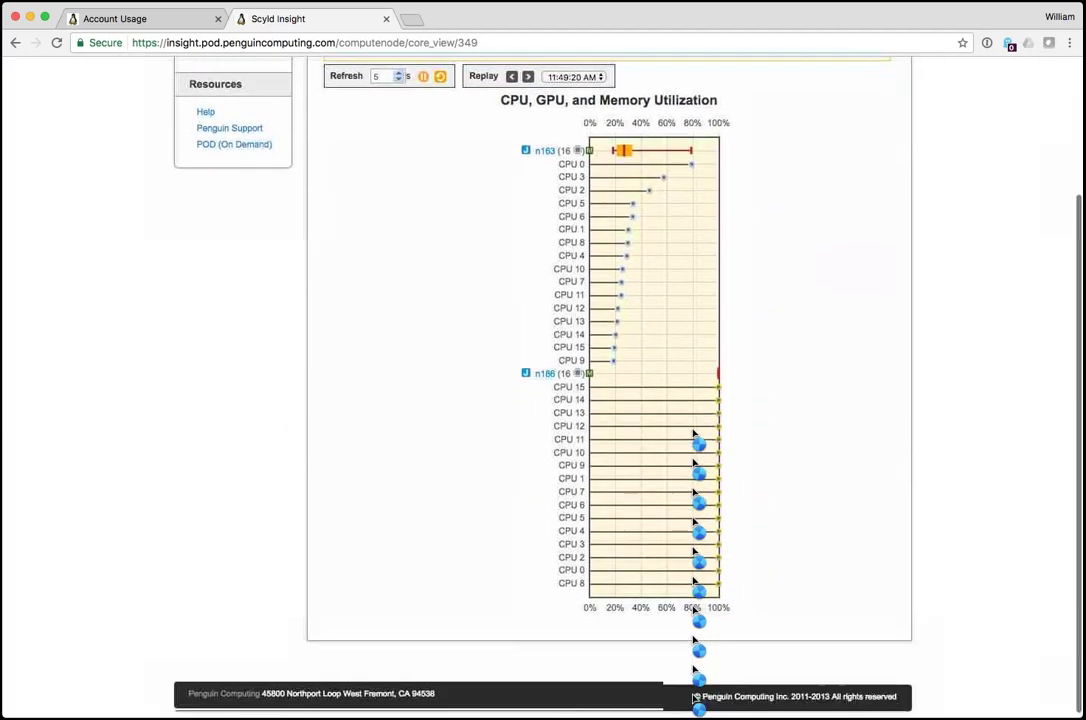
scroll(697, 600, up, 2)
scroll(717, 600, down, 2)
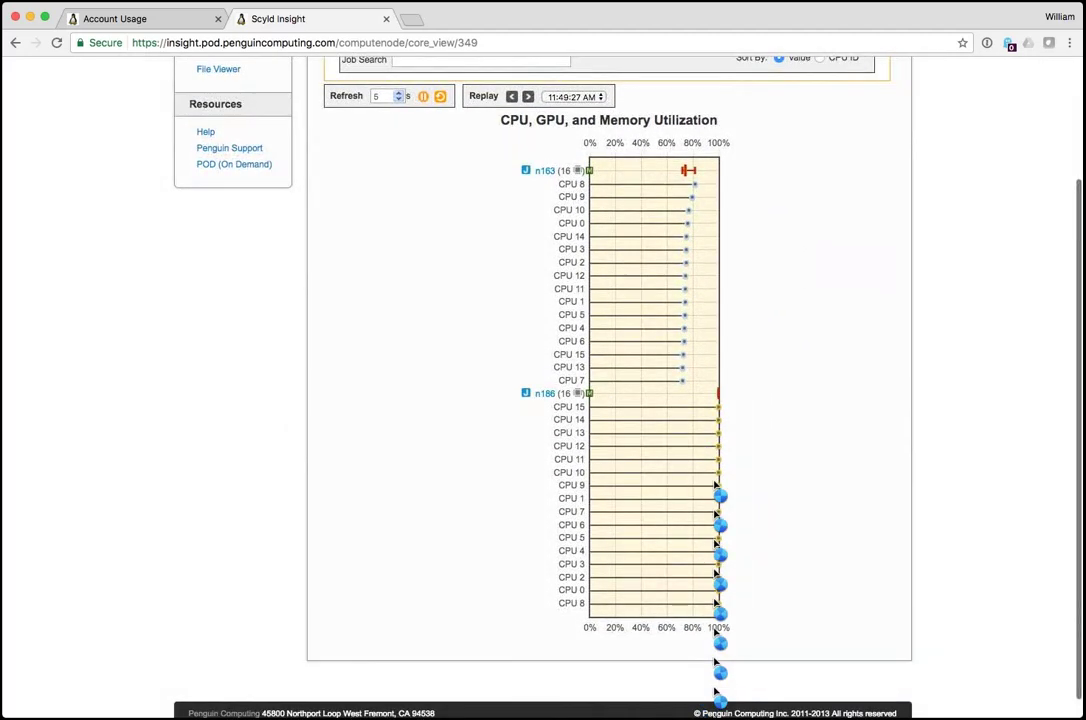
scroll(745, 455, up, 2)
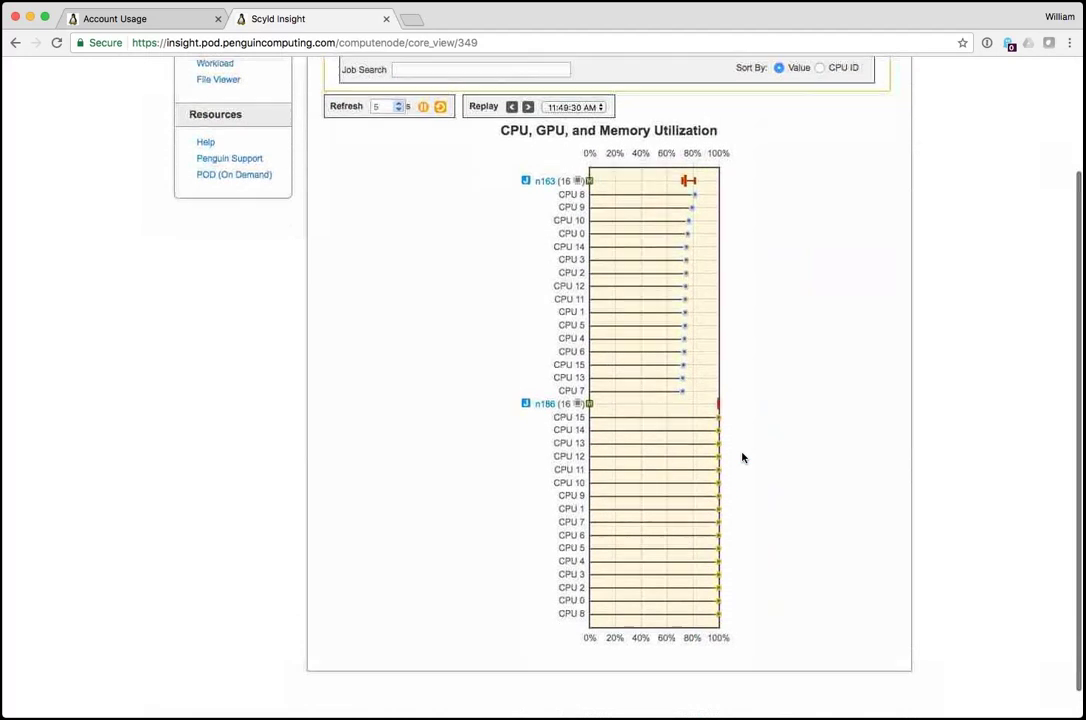
scroll(752, 455, down, 3)
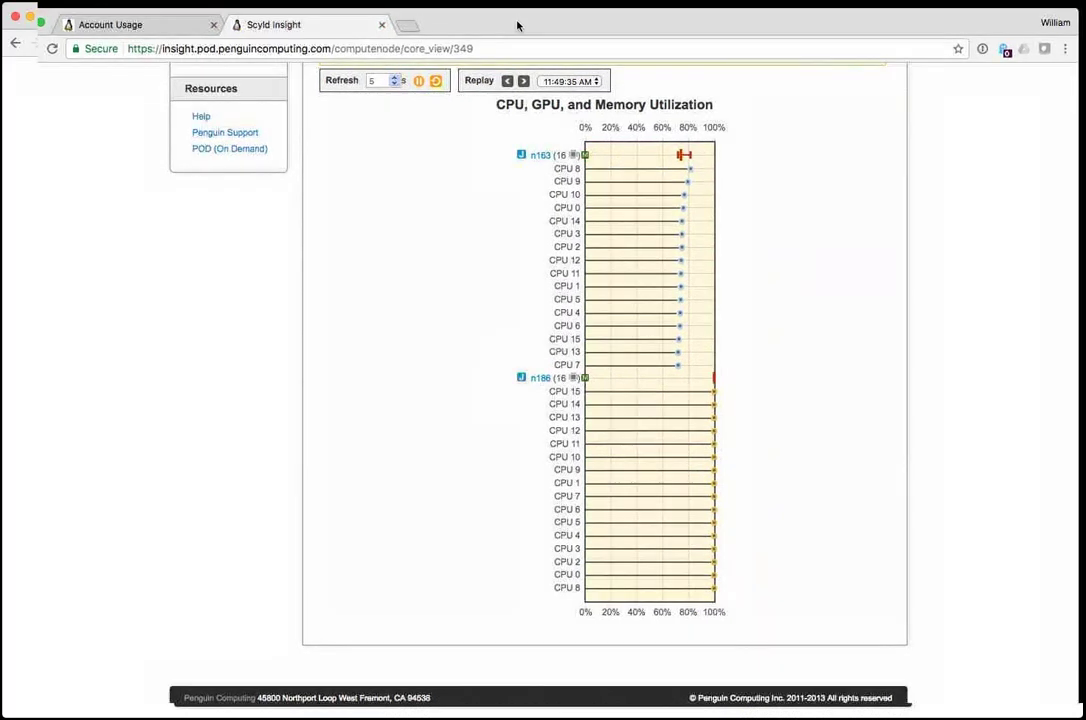
- Open Scyld Cloud Workstation in a new browser tab and sign in with the saved account e-mail and password
click(412, 19)
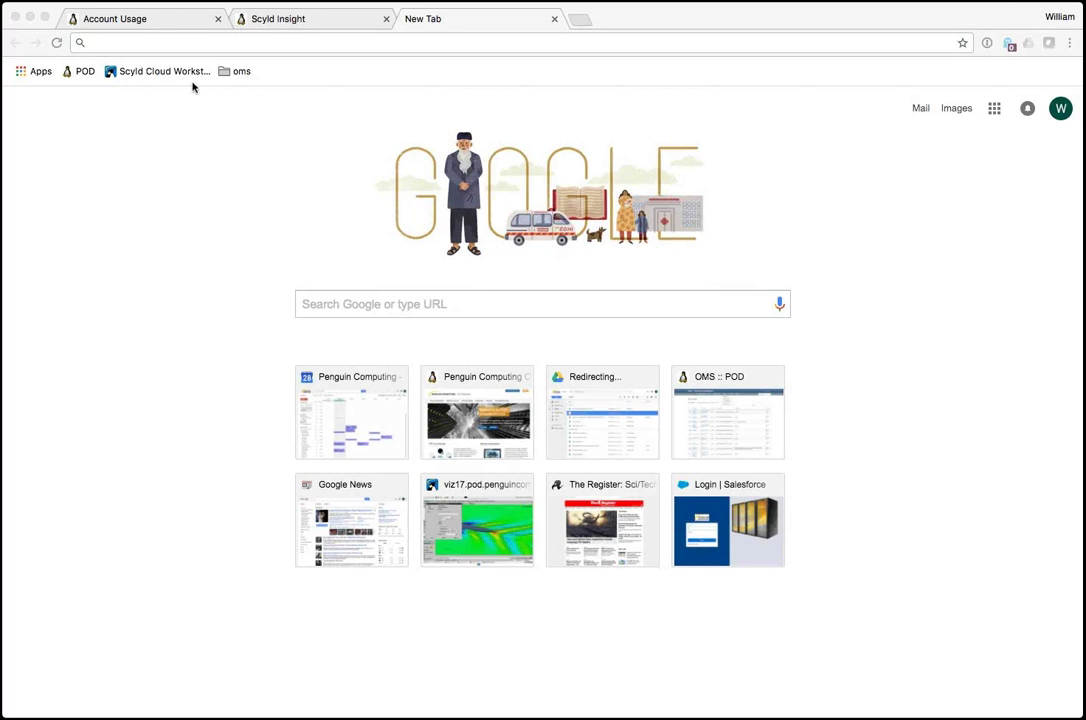
click(178, 75)
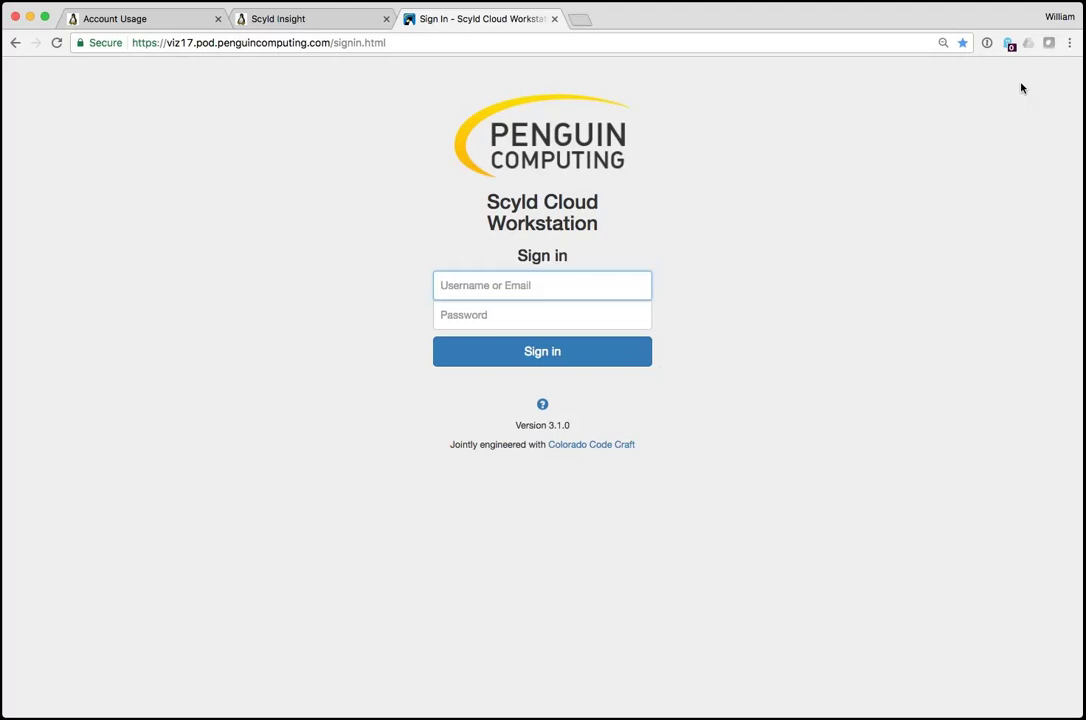
key(super+backslash)
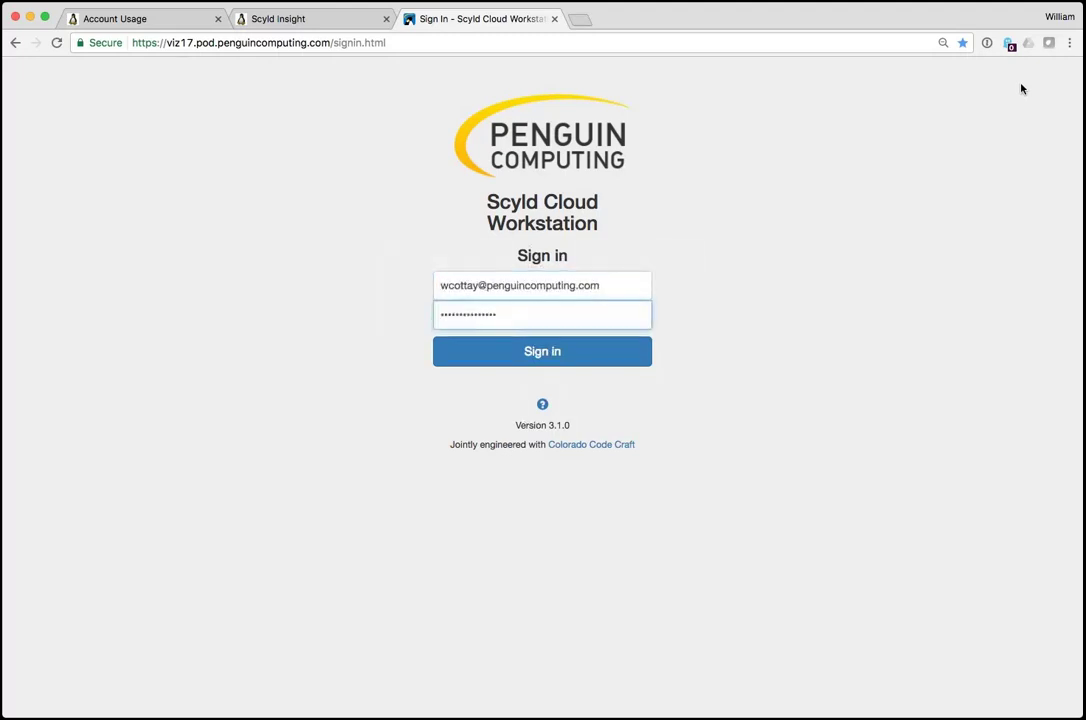
key(Return)
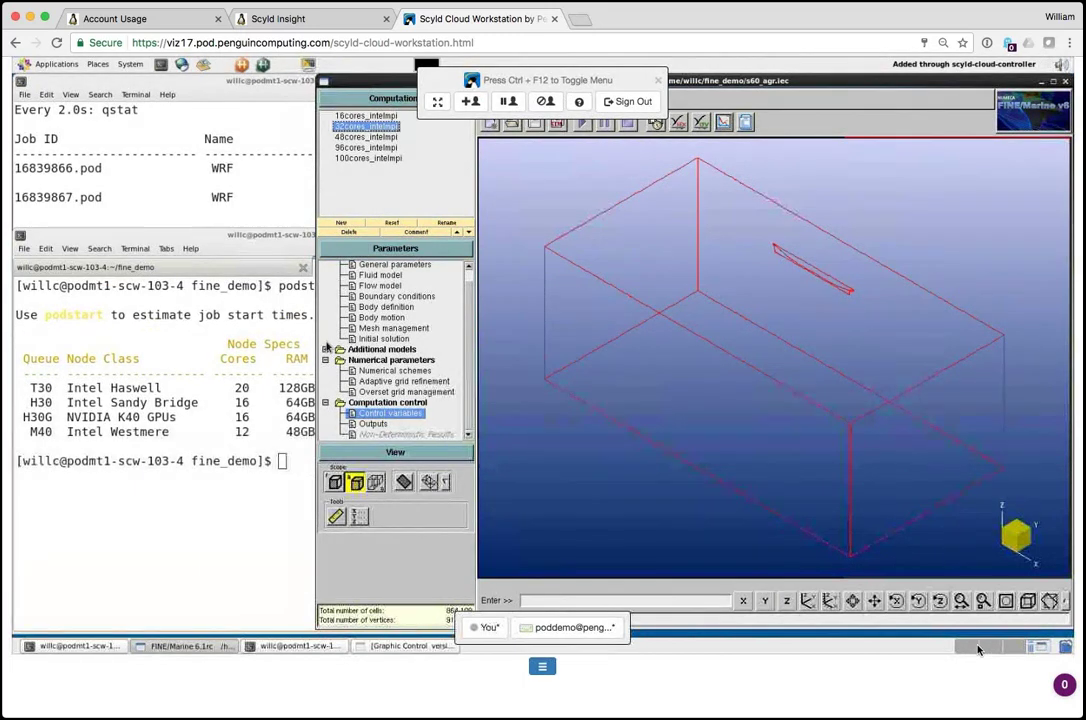
- Take over control of the shared workstation session and switch the remote desktop to its first workspace
click(490, 627)
click(510, 603)
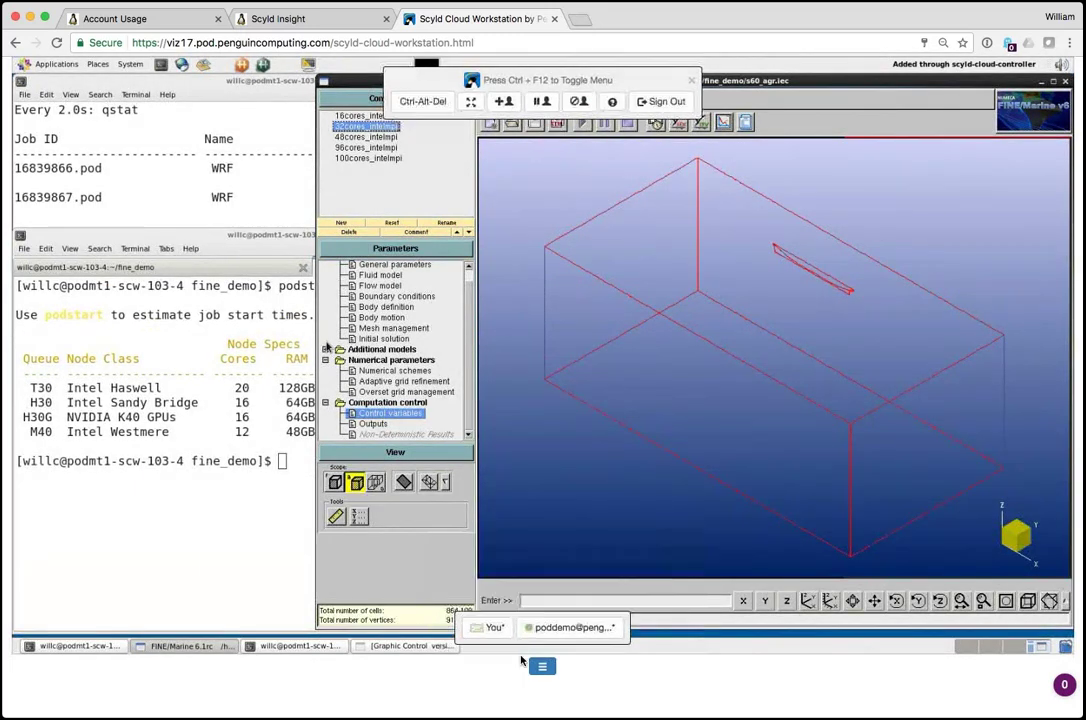
click(960, 647)
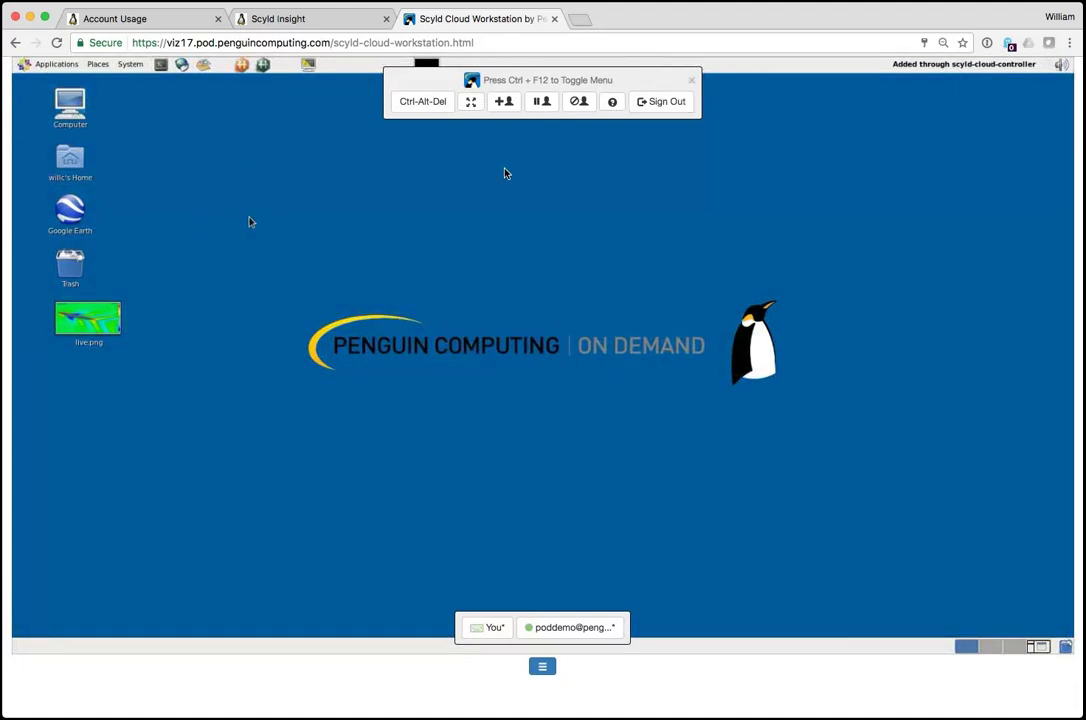
- Create an invite link for 1 additional guest and close the invitation dialog
click(505, 103)
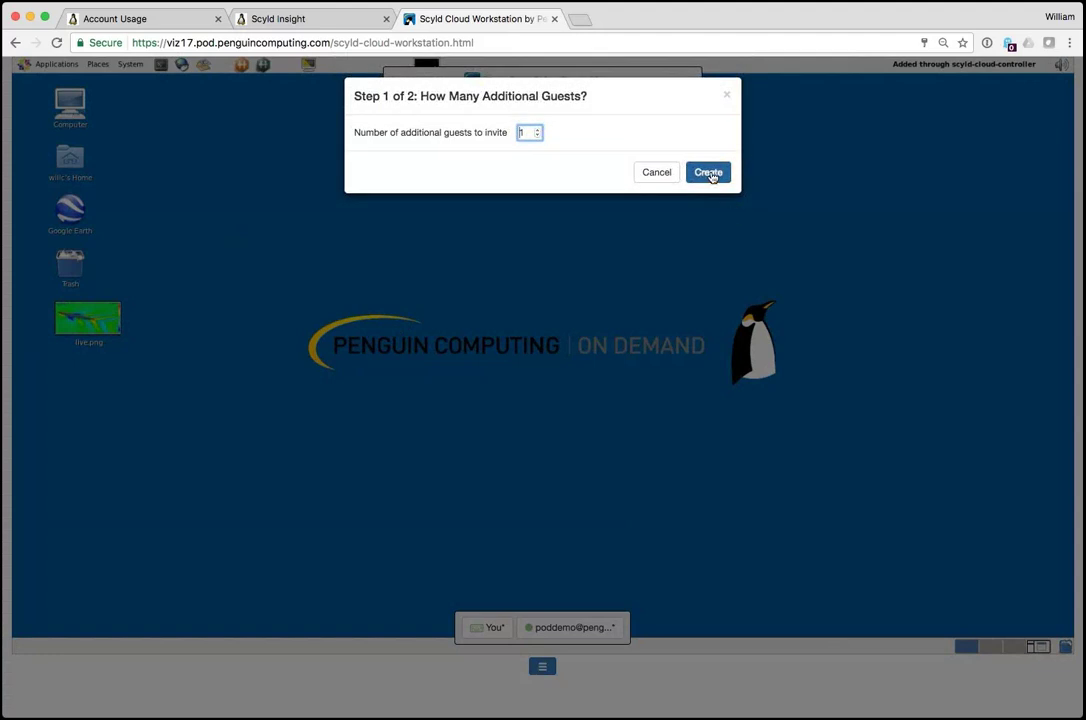
click(708, 173)
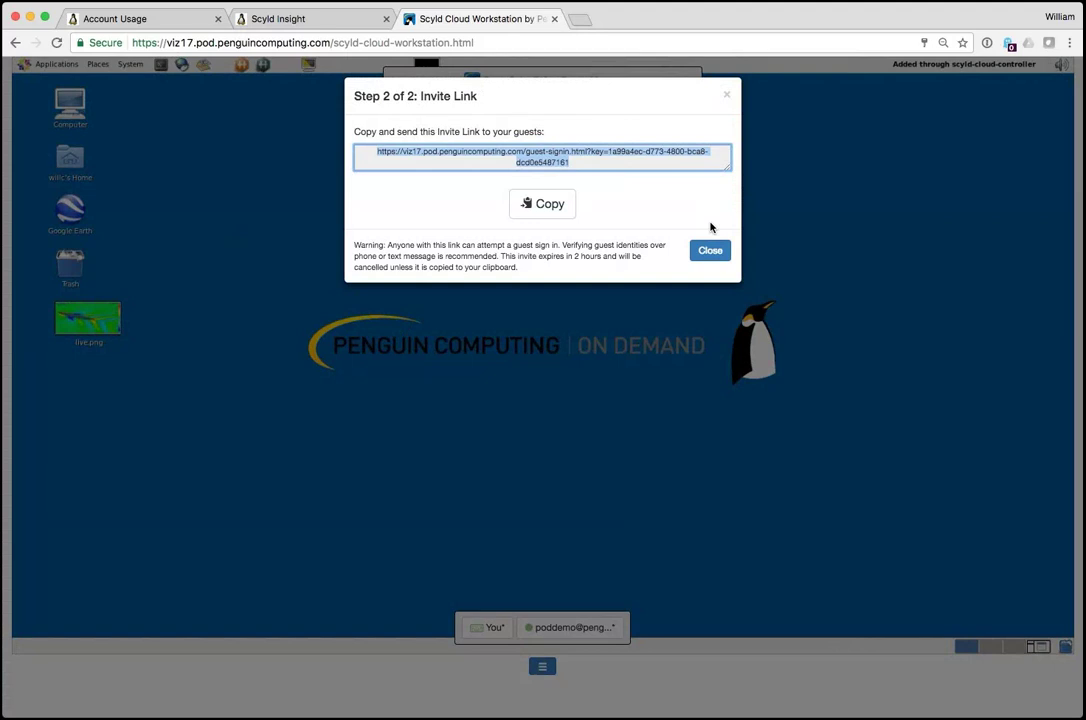
click(709, 252)
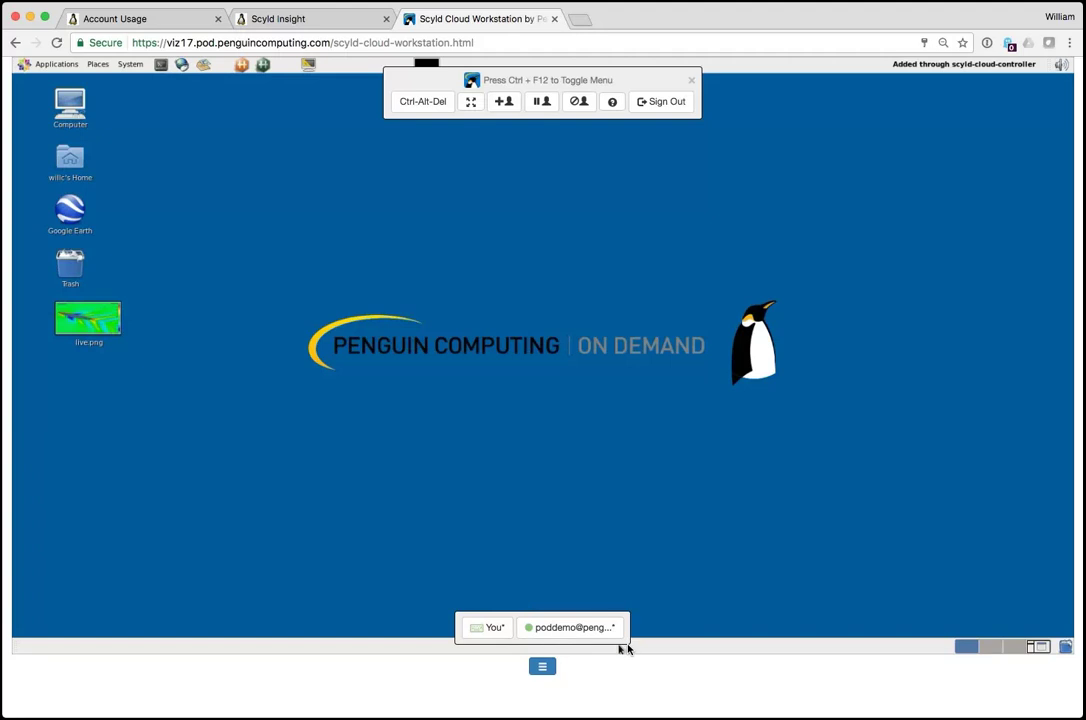
- Return to the remote workspace with FINE/Marine and sign out of the cloud workstation
click(1036, 647)
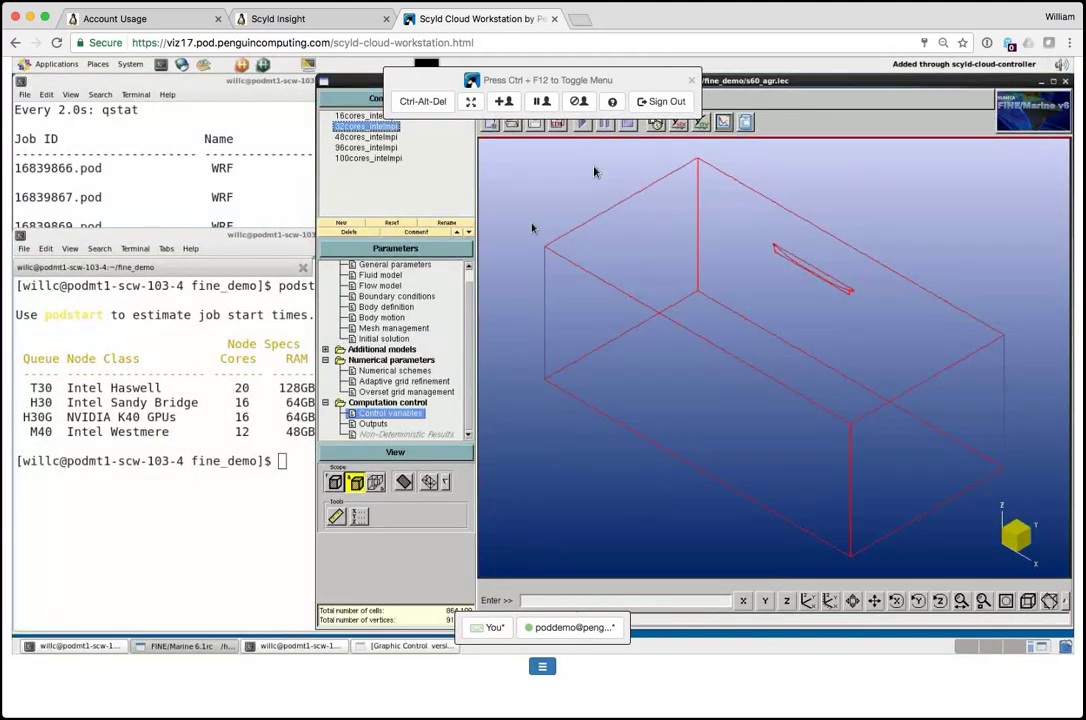
click(647, 104)
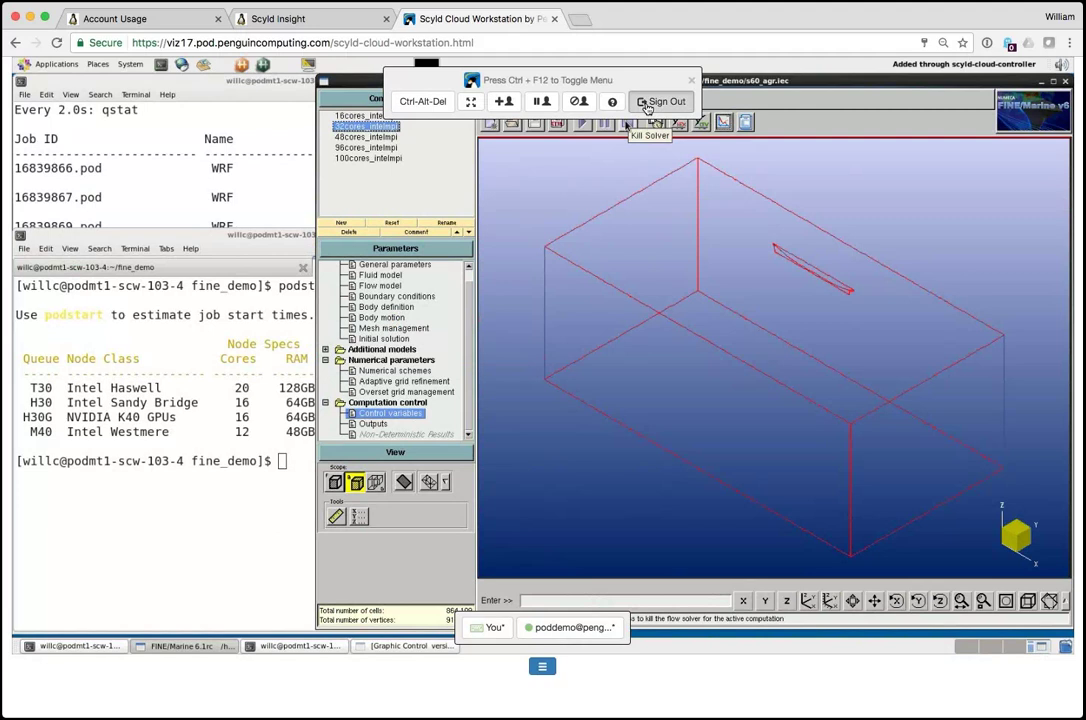